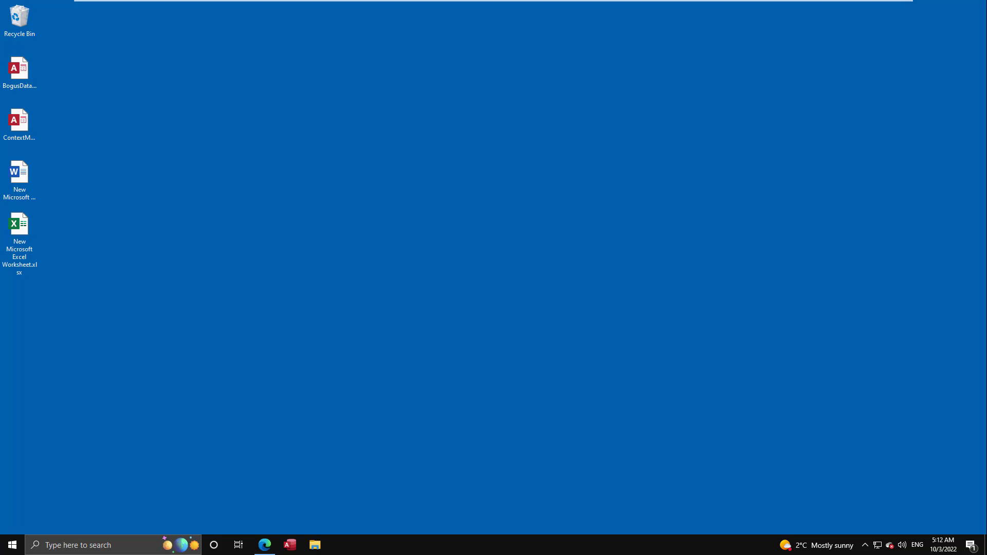
Switch to Edge and review Microsoft's command-line switch lists for Word, Excel, PowerPoint and Outlook.
left_click(264, 547)
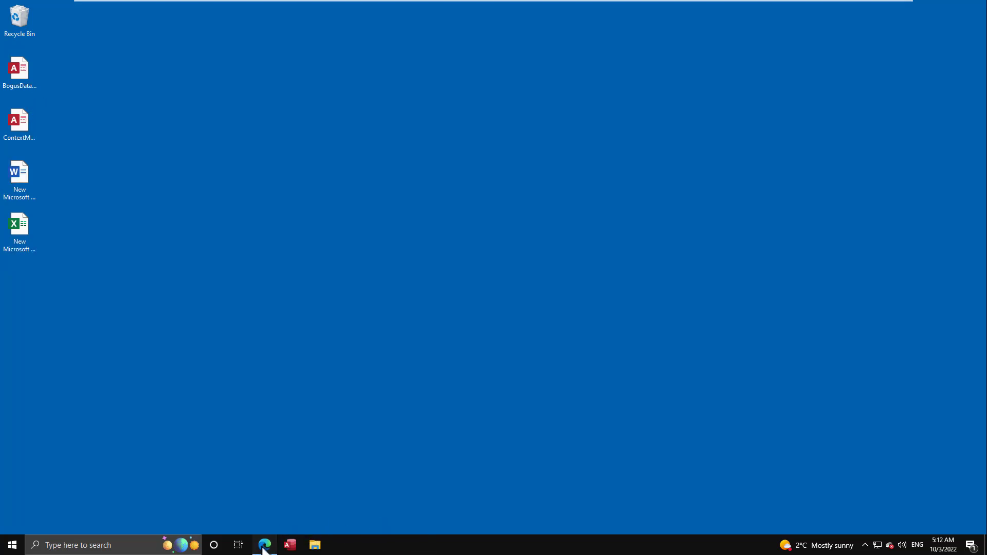
left_click(191, 12)
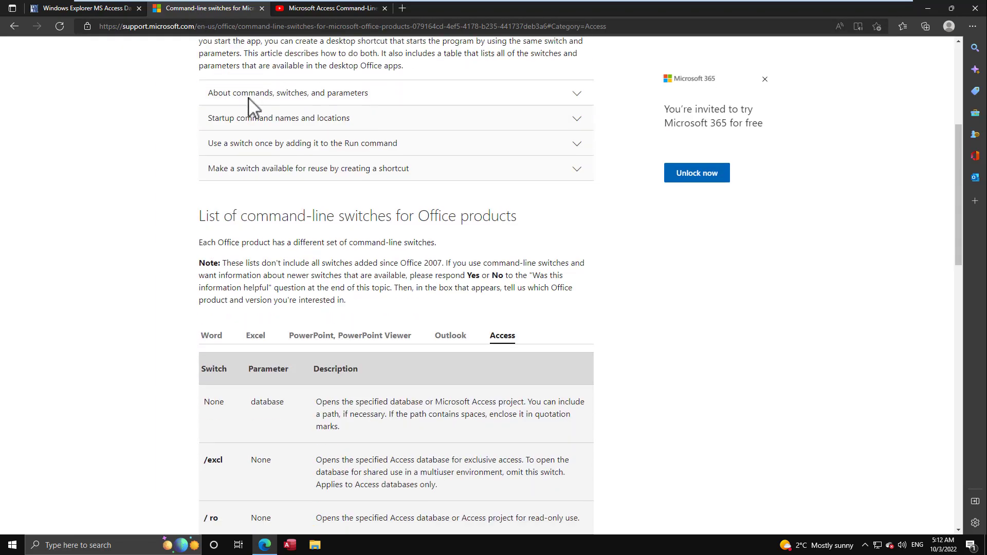
left_click(211, 97)
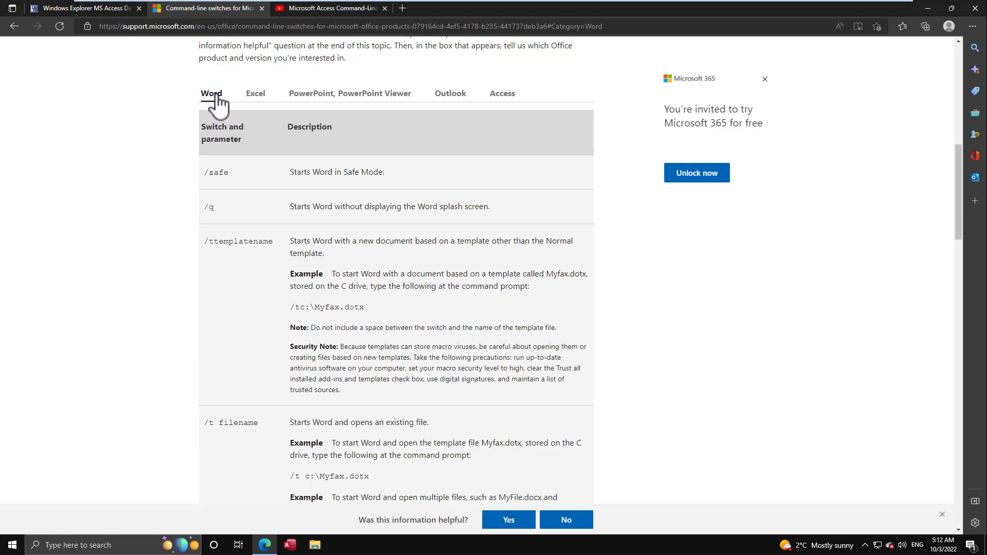
left_click(255, 95)
left_click(363, 96)
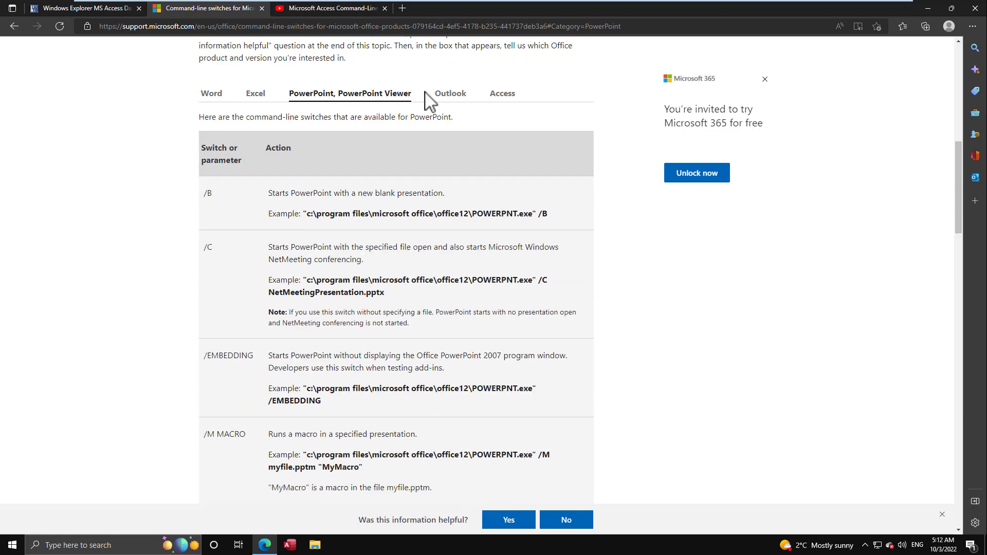
left_click(439, 96)
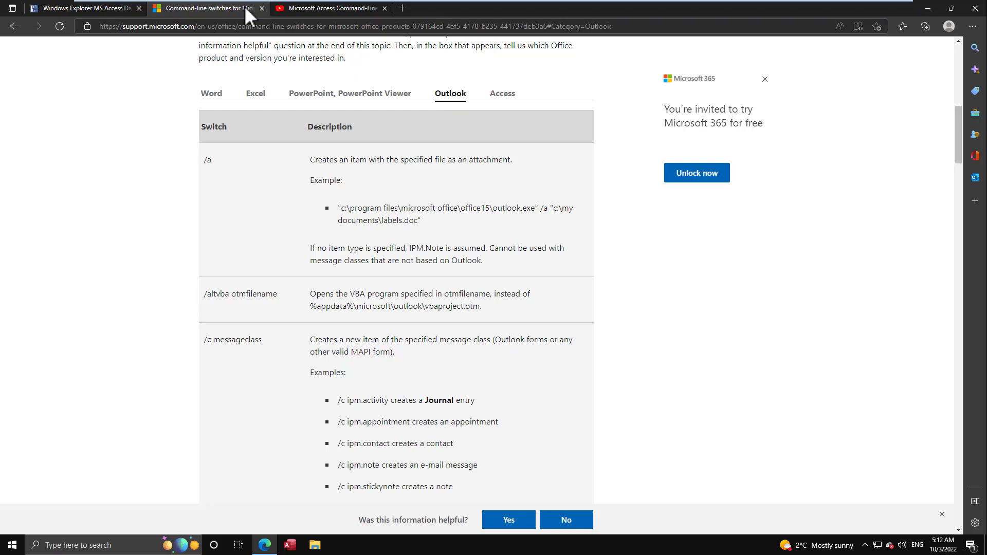
Read the introduction of the DEVelopers HUT article on the Windows Explorer Access database context menu.
left_click(96, 7)
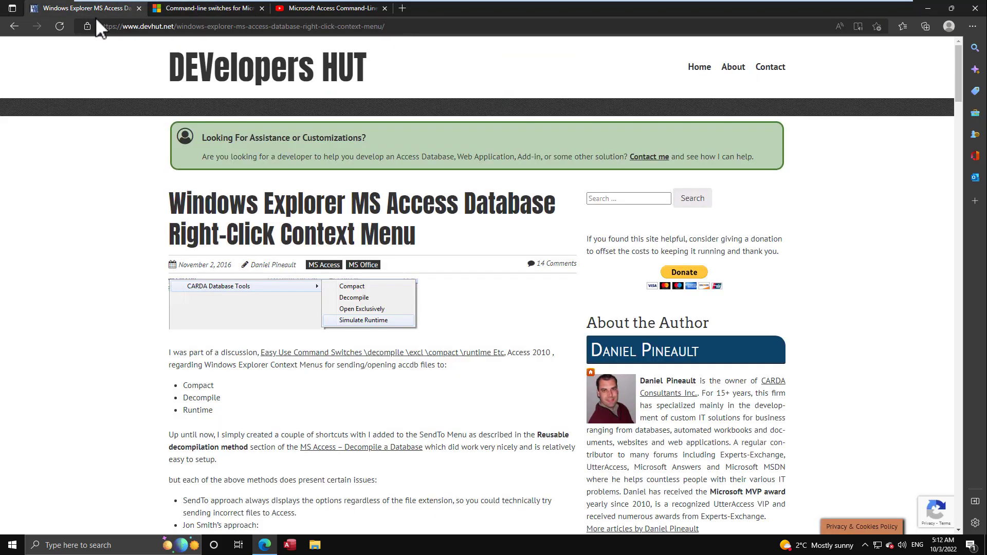
scroll(126, 154, "down", 3)
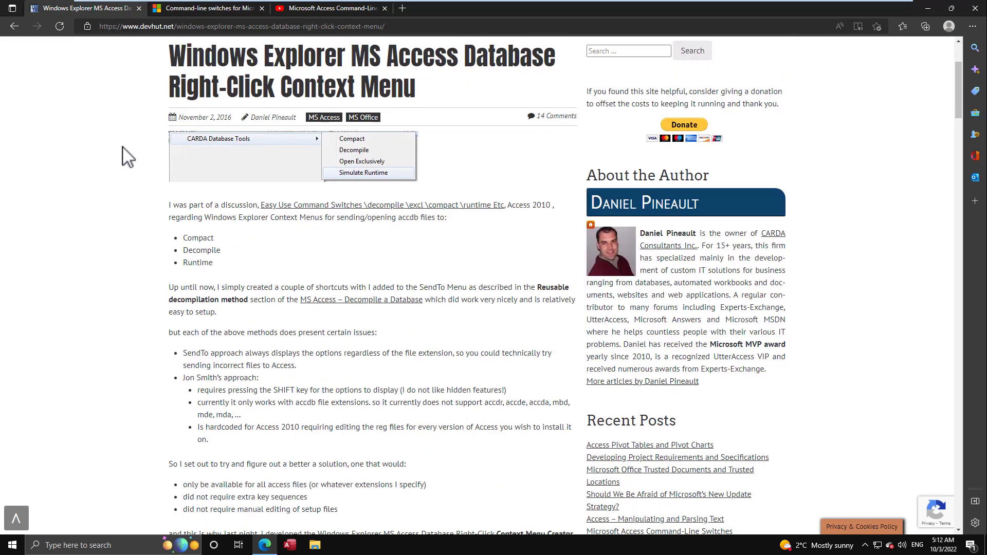
scroll(126, 154, "down", 2)
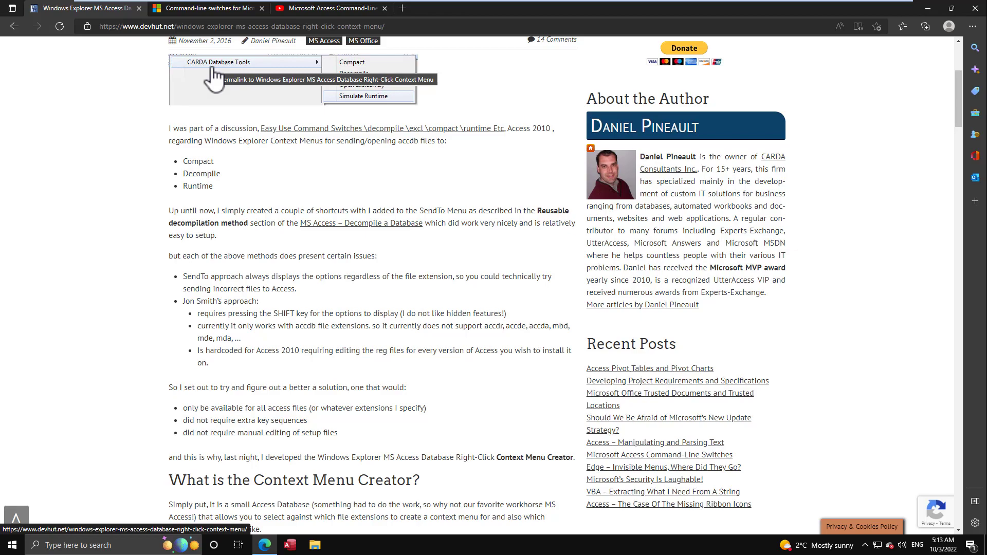
Show the Access command-line switches on the Microsoft support page, then minimize the browser.
left_click(202, 9)
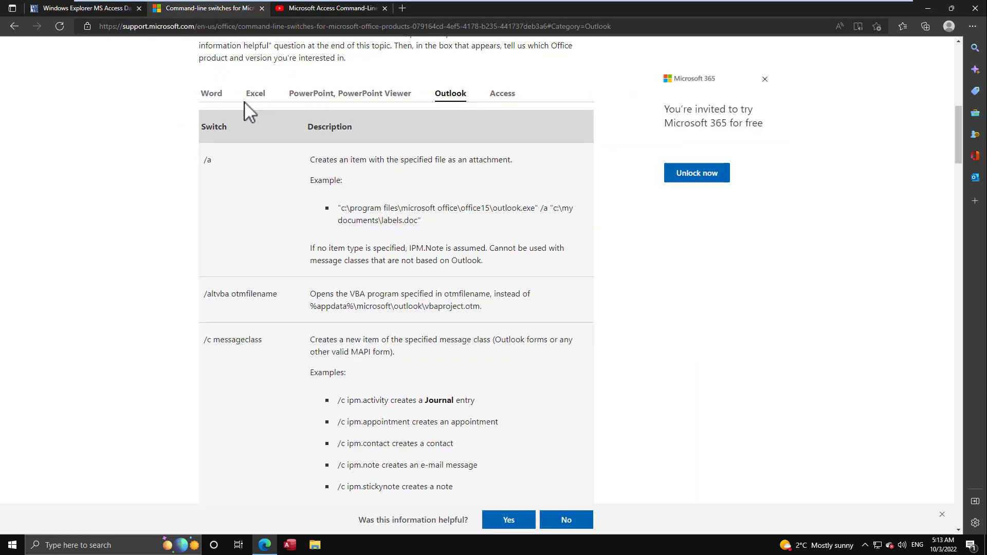
left_click(506, 98)
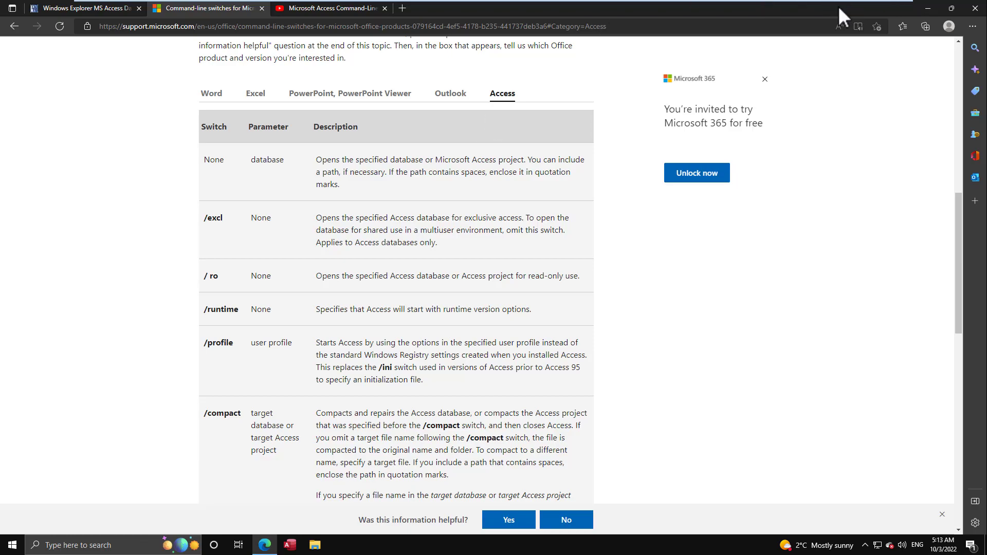
left_click(925, 9)
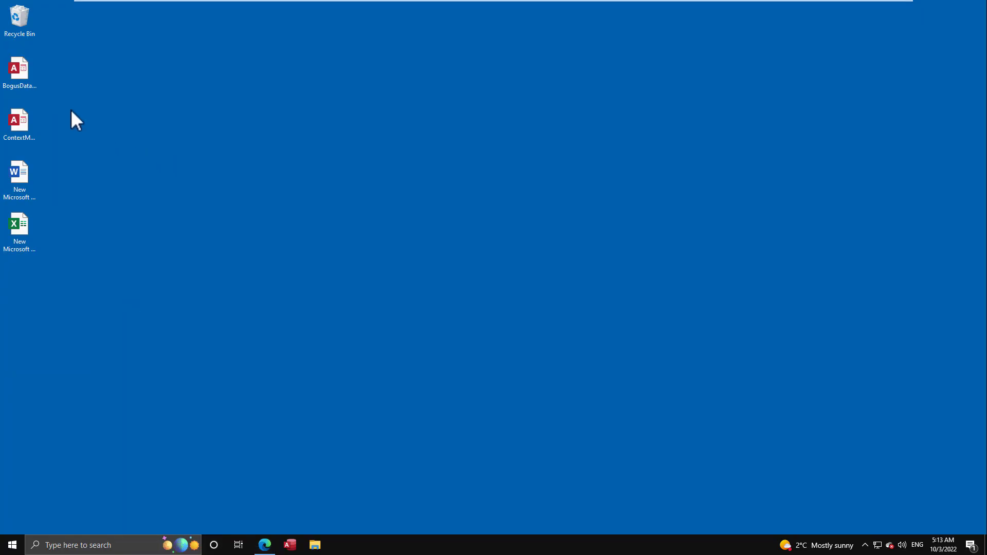
Inspect the context menu of the BogusDatabase.accdb file on the desktop and dismiss it.
right_click(16, 68)
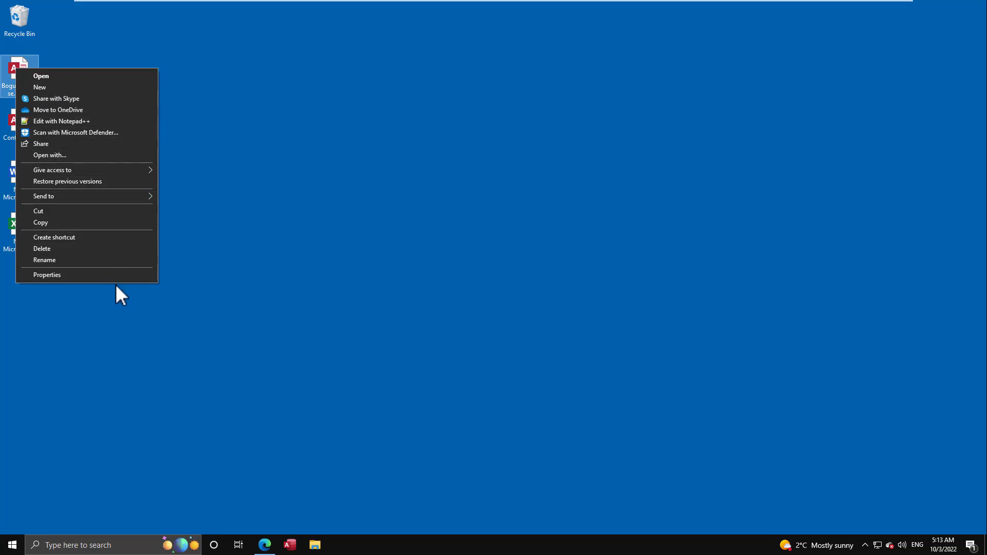
left_click(54, 58)
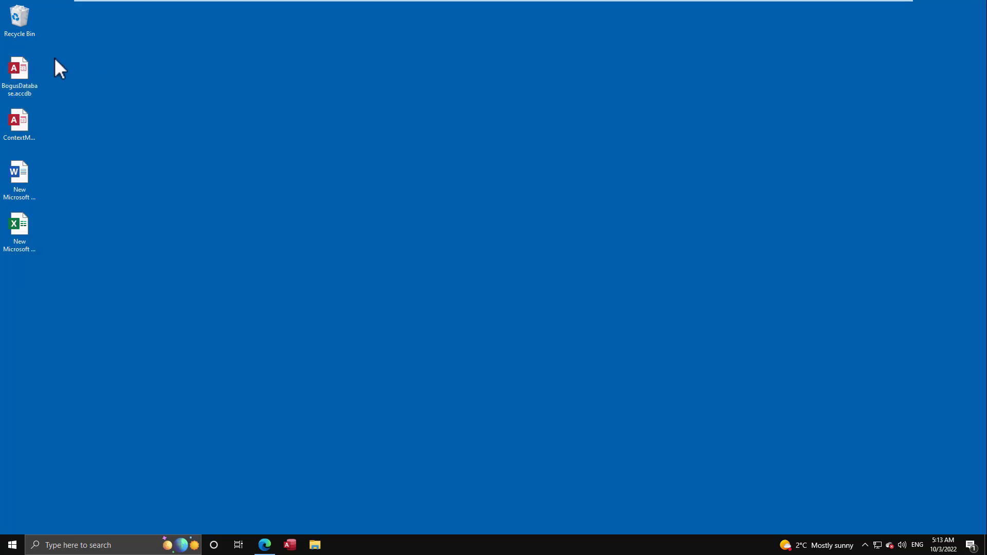
right_click(23, 62)
left_click(277, 416)
Browse to the Desktop folder in File Explorer and inspect the context menus of BogusDatabase.accdb, the Excel worksheet and the Word document.
left_click(314, 544)
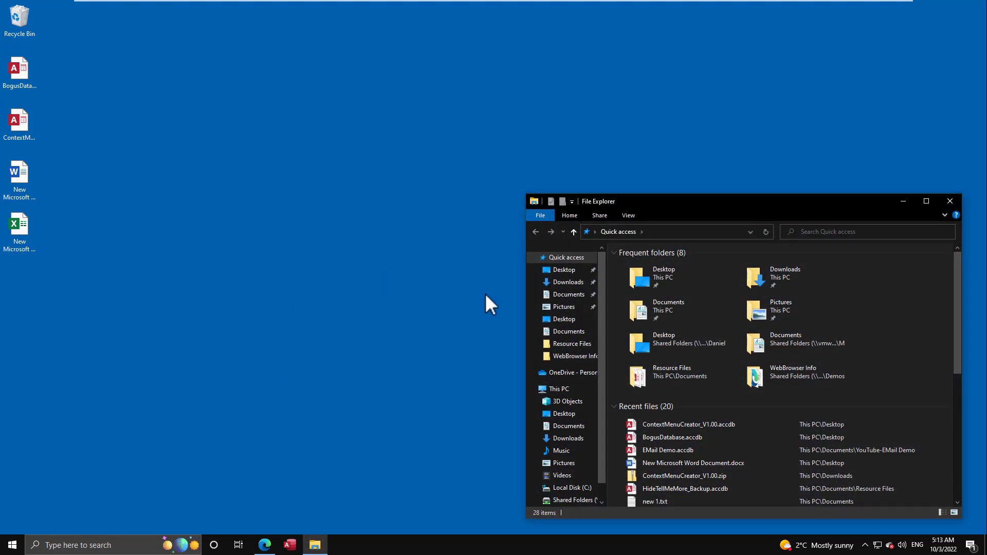
left_click(561, 270)
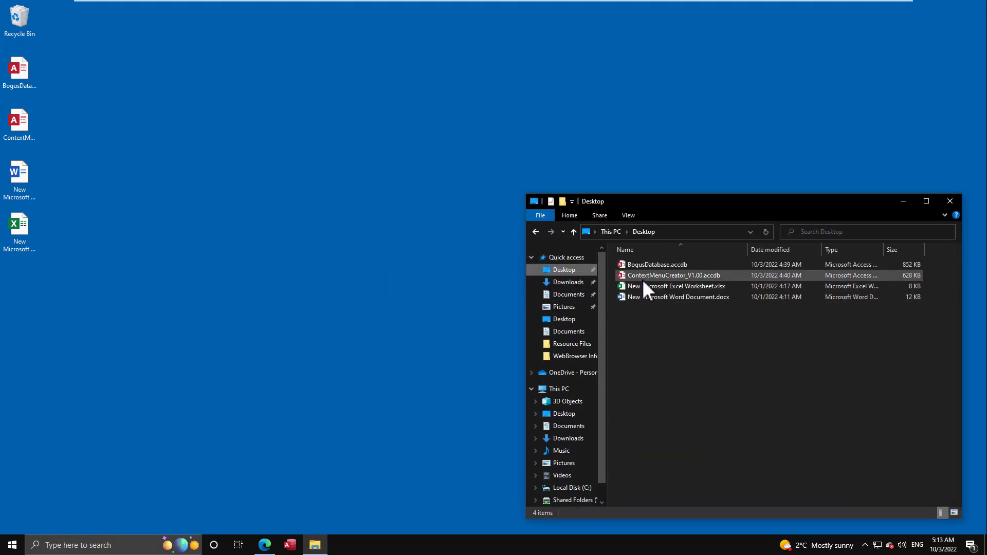
right_click(640, 269)
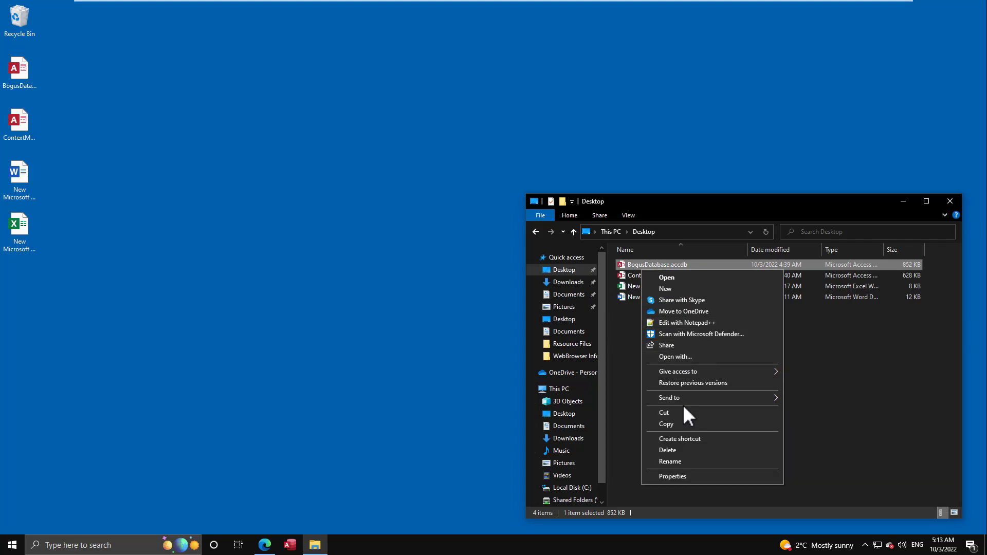
right_click(625, 286)
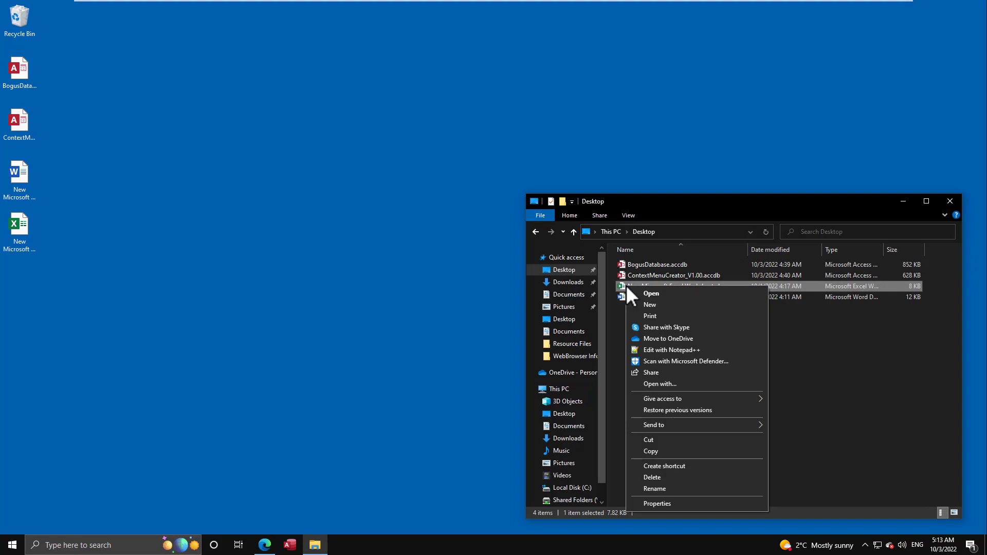
right_click(620, 297)
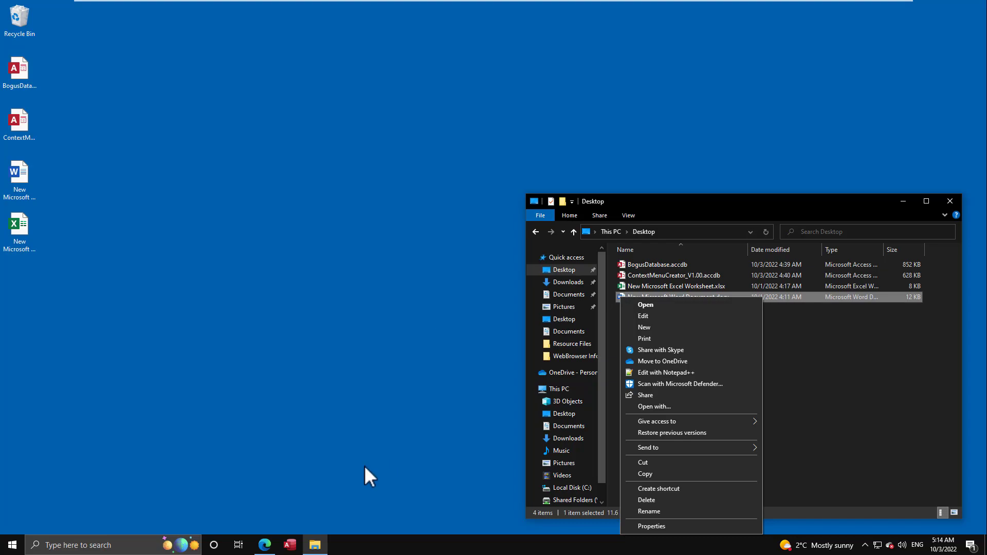
Return to the DEVelopers HUT article in Edge, find the Context Menu Creator download section, and minimize the browser.
left_click(265, 545)
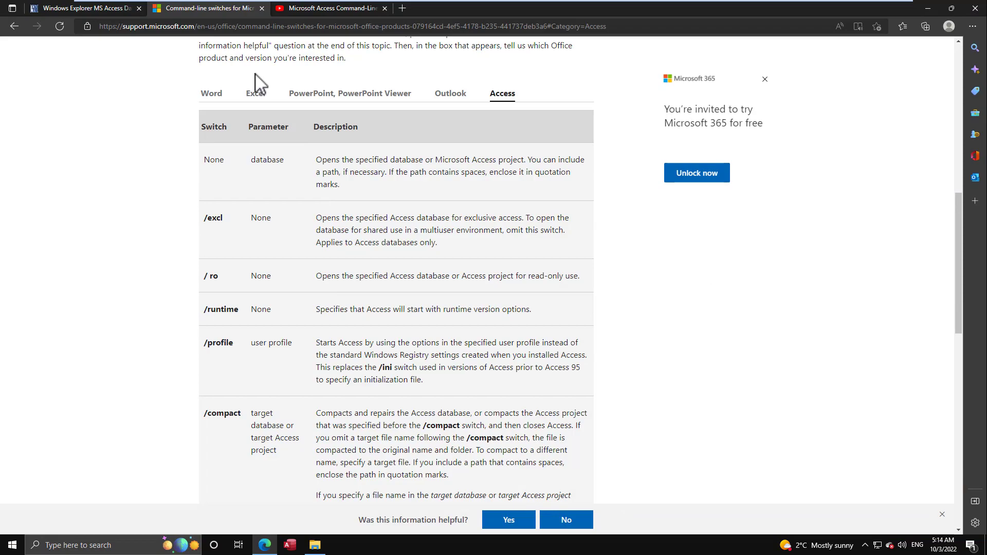
left_click(98, 5)
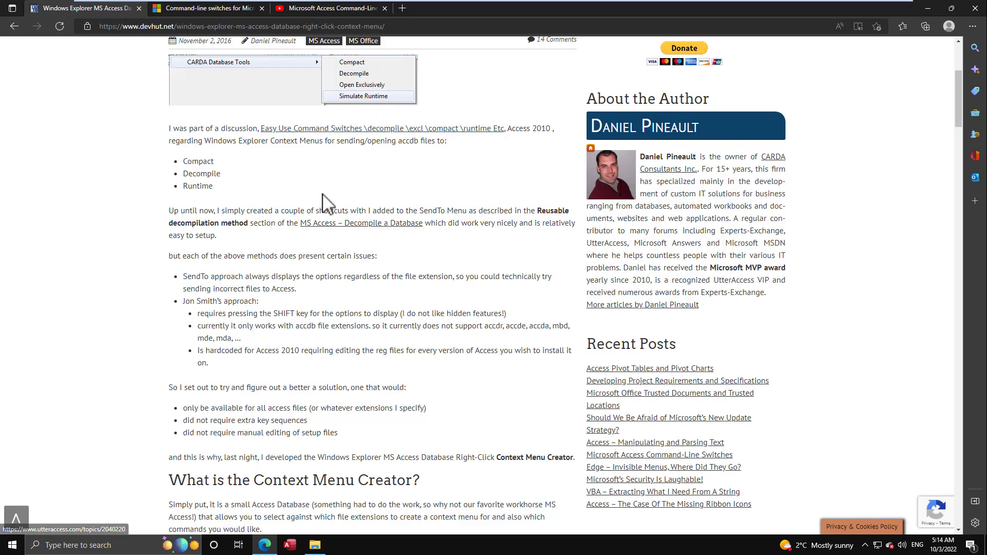
scroll(305, 190, "down", 4)
scroll(305, 191, "down", 18)
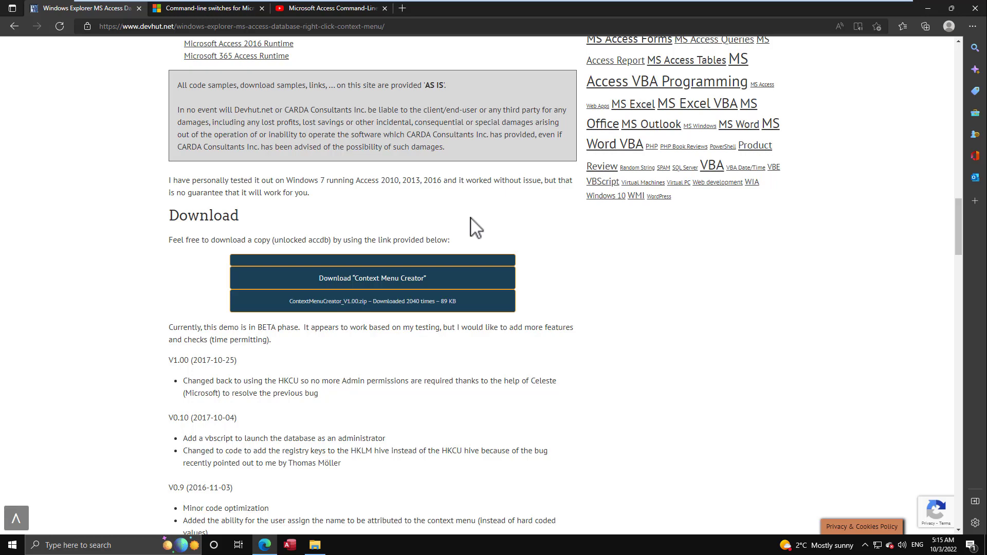
left_click(928, 9)
Open ContextMenuCreator_V1.00.accdb from the desktop in Access and dismiss its disclaimer.
left_click(10, 123)
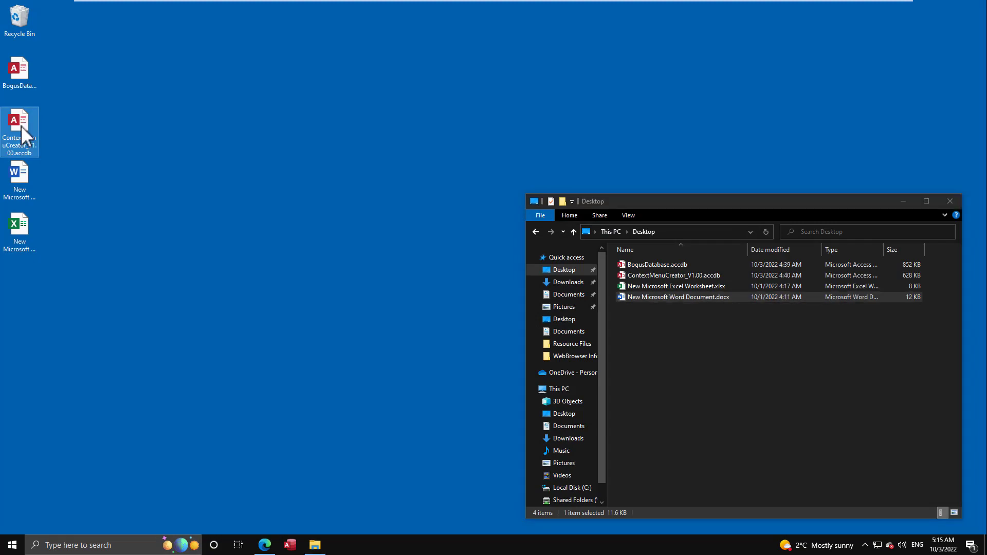
double_click(26, 125)
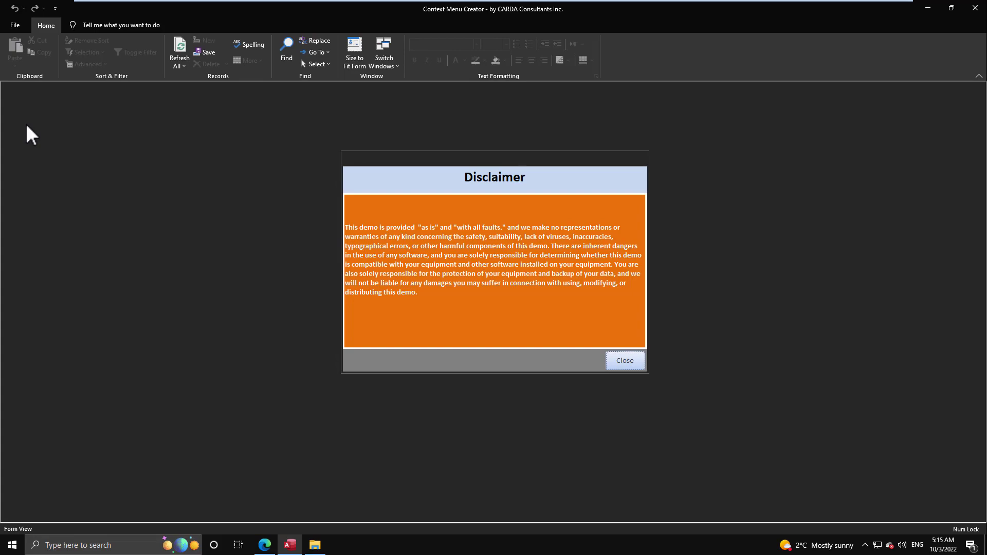
left_click(630, 359)
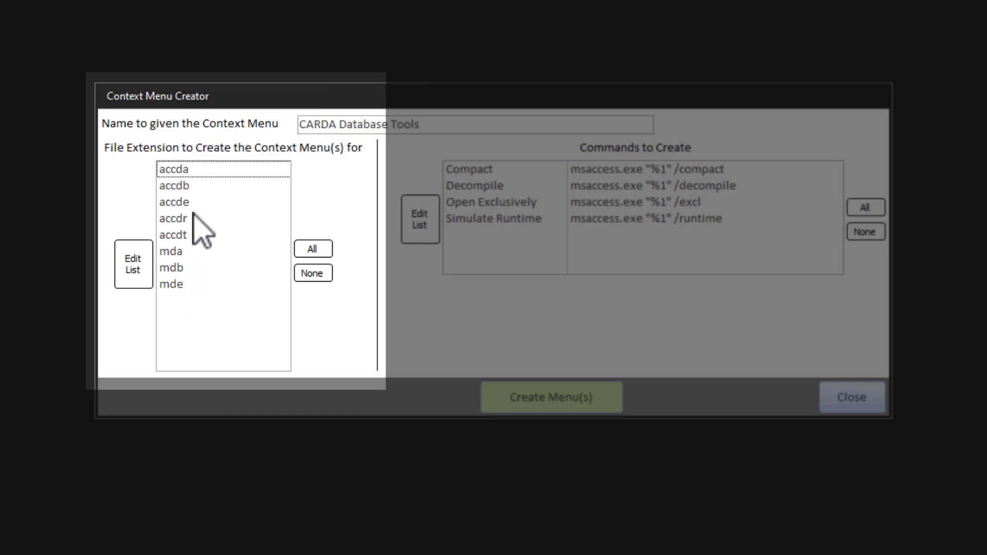
Select the accda file extension and the Compact and Decompile commands in the Context Menu Creator form.
left_click(190, 169)
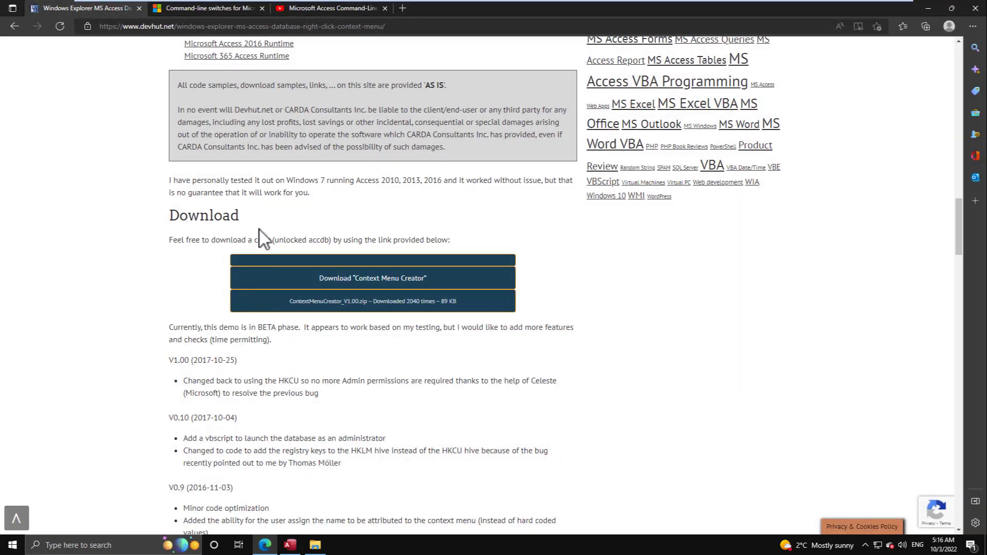
scroll(260, 234, "up", 15)
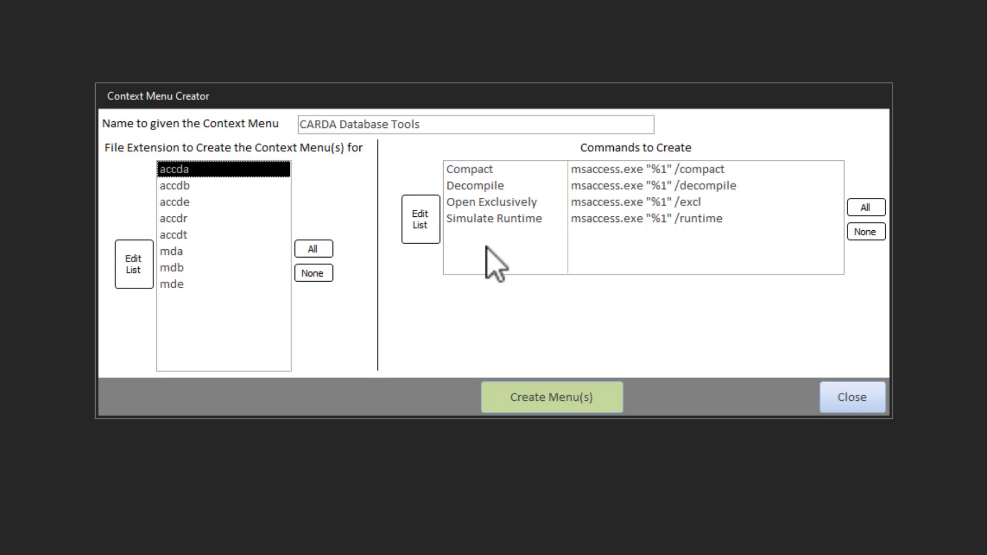
left_click(488, 172)
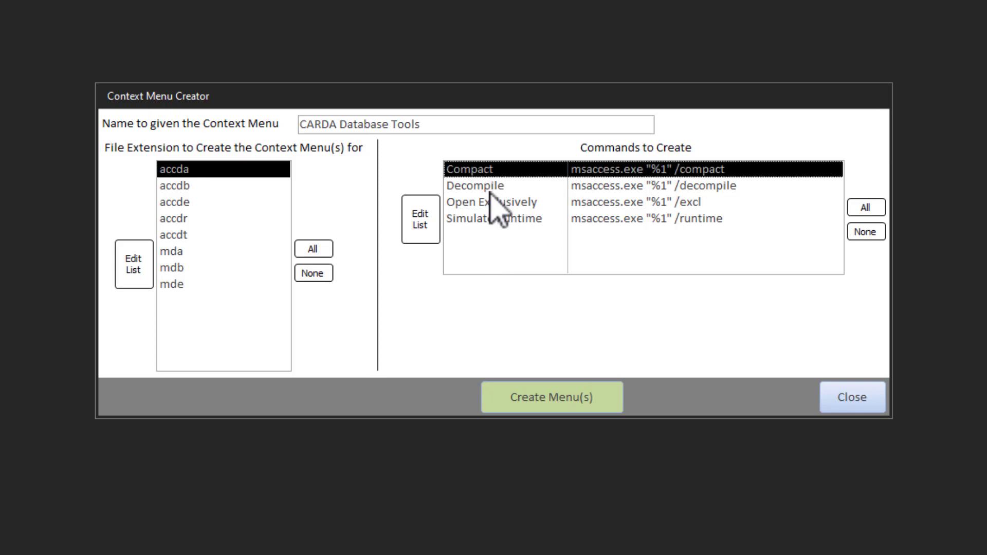
left_click(490, 189)
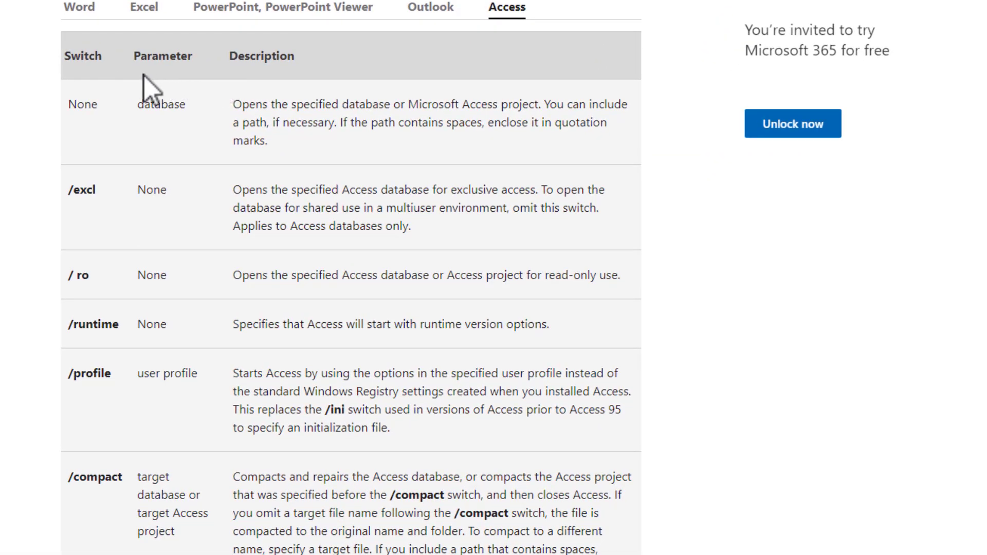
Review the full table of Access command-line switches on the Microsoft support page, then minimize the browser.
scroll(144, 76, "down", 10)
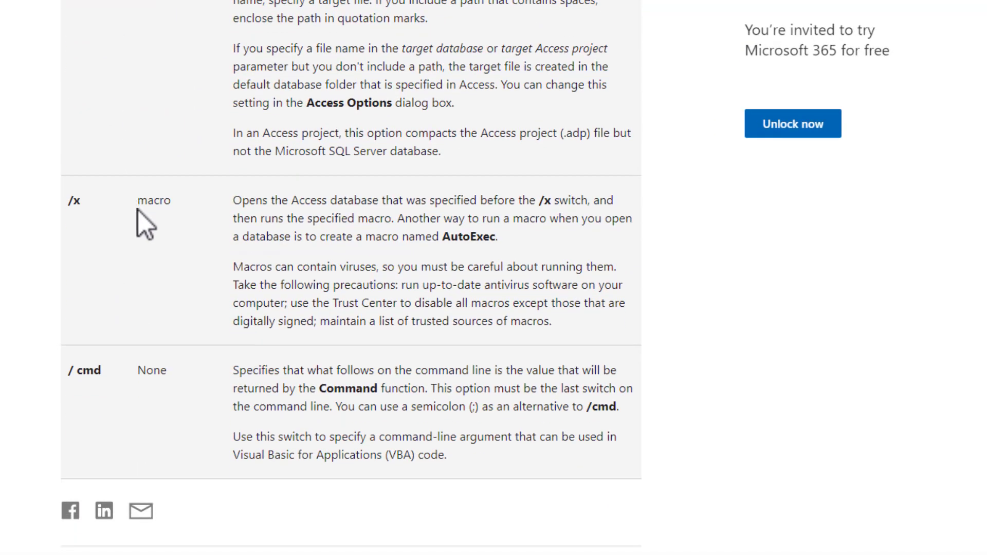
scroll(137, 211, "up", 10)
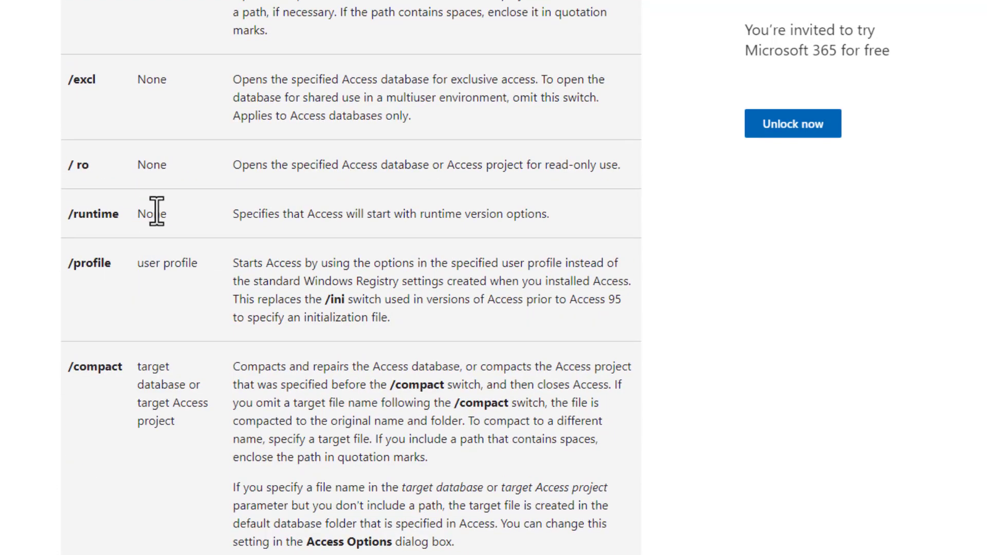
scroll(157, 211, "up", 2)
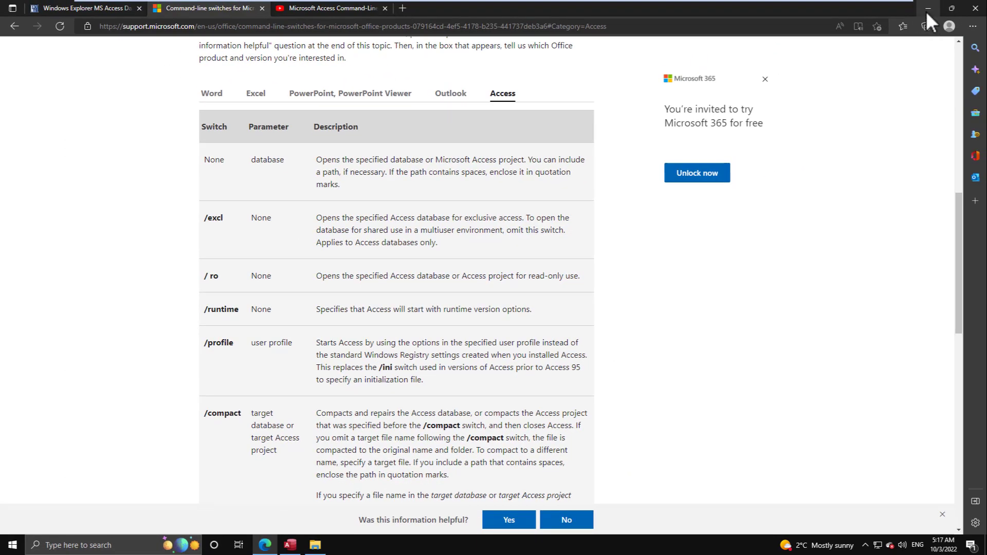
left_click(927, 13)
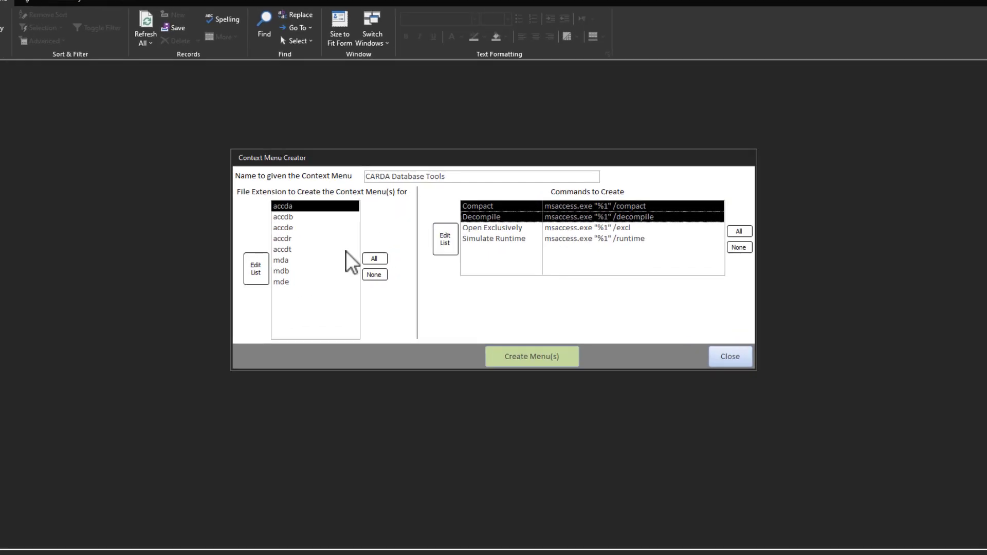
Add mdt to the Context Menu Creator's list of file extensions and close the extension editor.
left_click(259, 272)
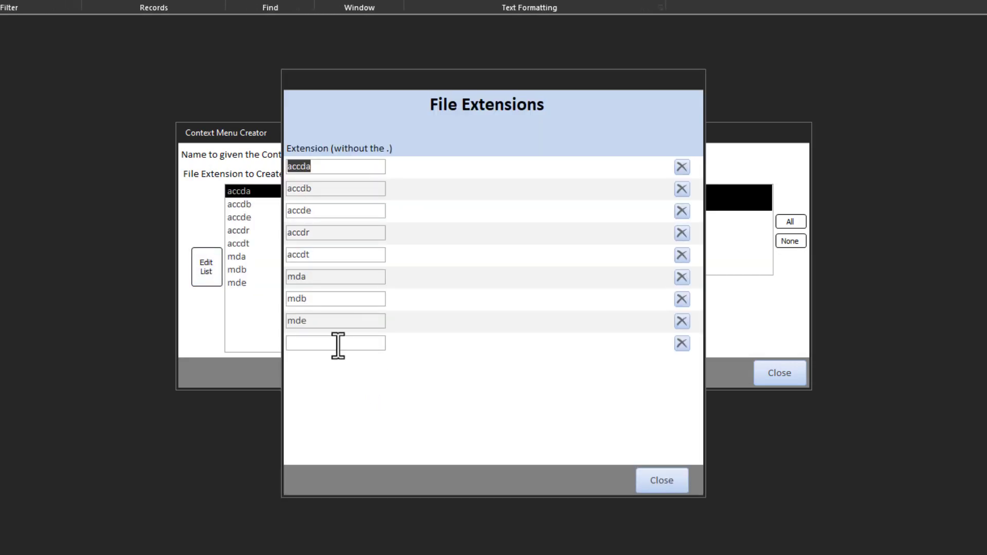
left_click(338, 343)
type("mdt")
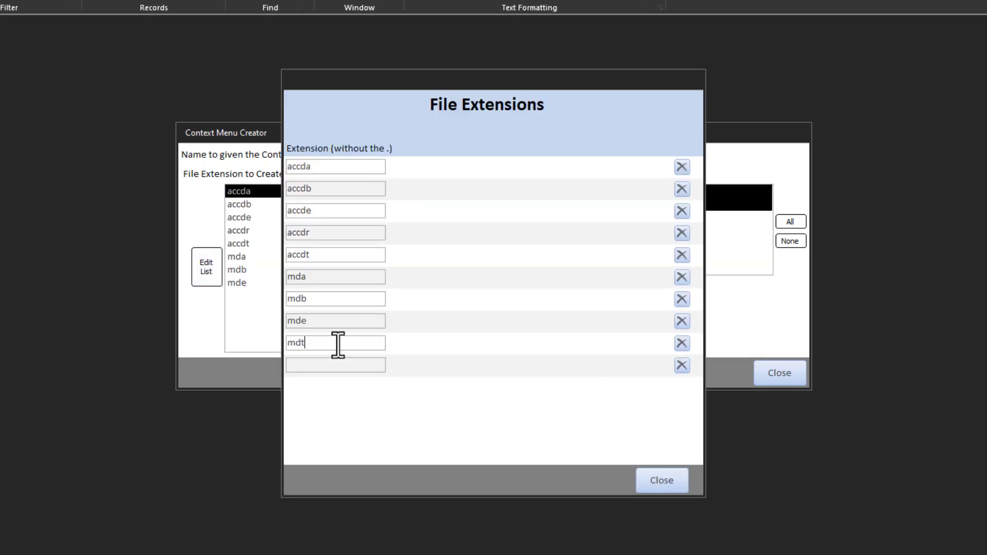
left_click(663, 488)
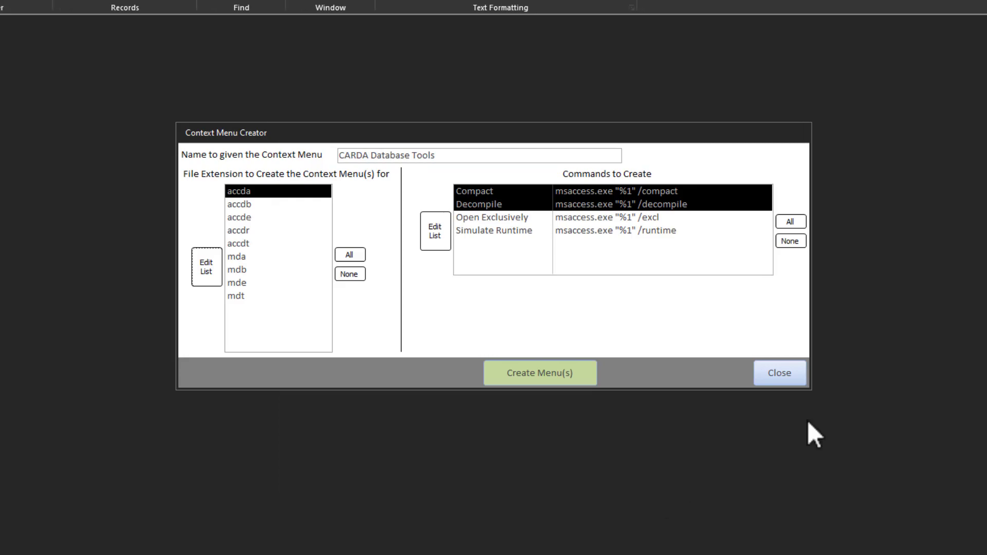
Delete the mdt extension from the Context Menu Creator's file extension list and close the extension editor.
left_click(360, 254)
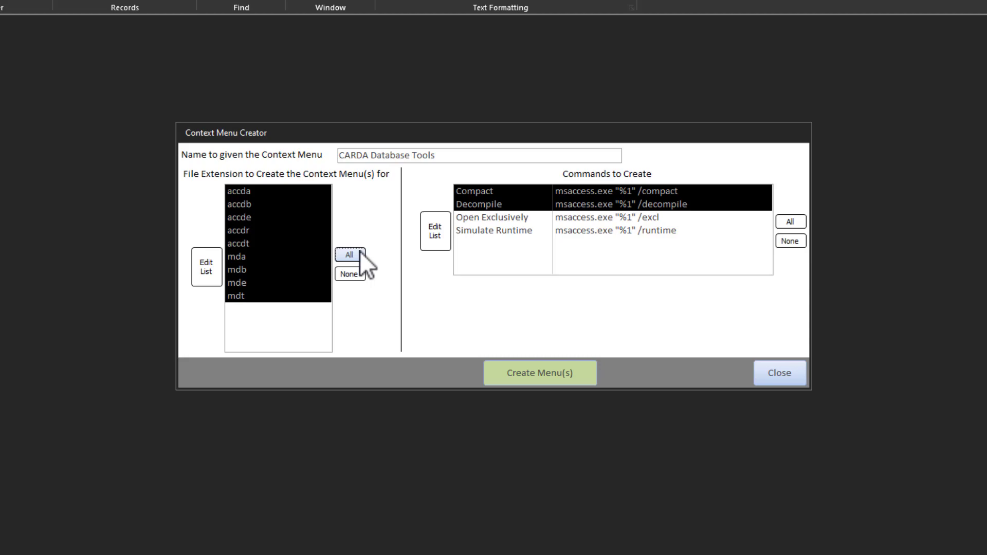
left_click(214, 255)
left_click(346, 341)
left_click(682, 343)
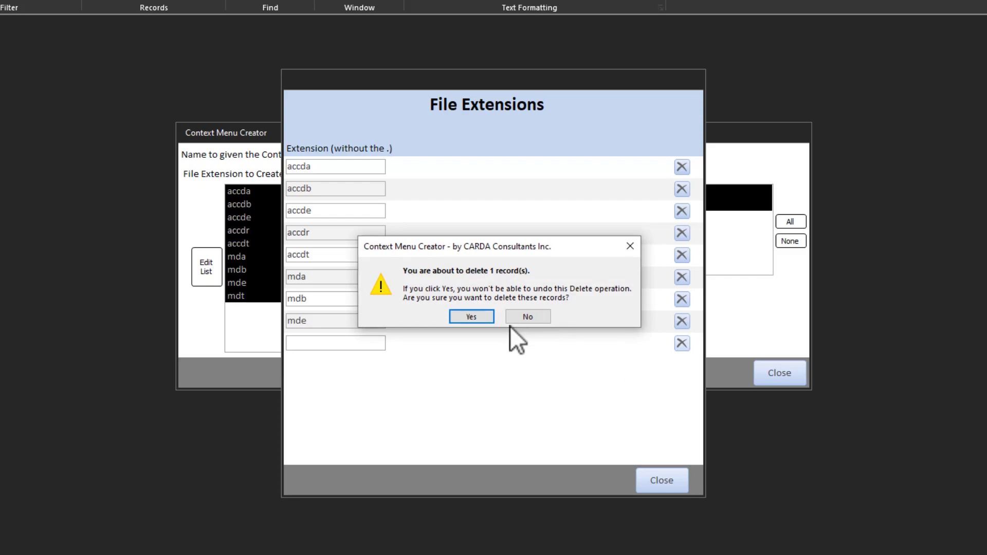
left_click(472, 316)
left_click(648, 470)
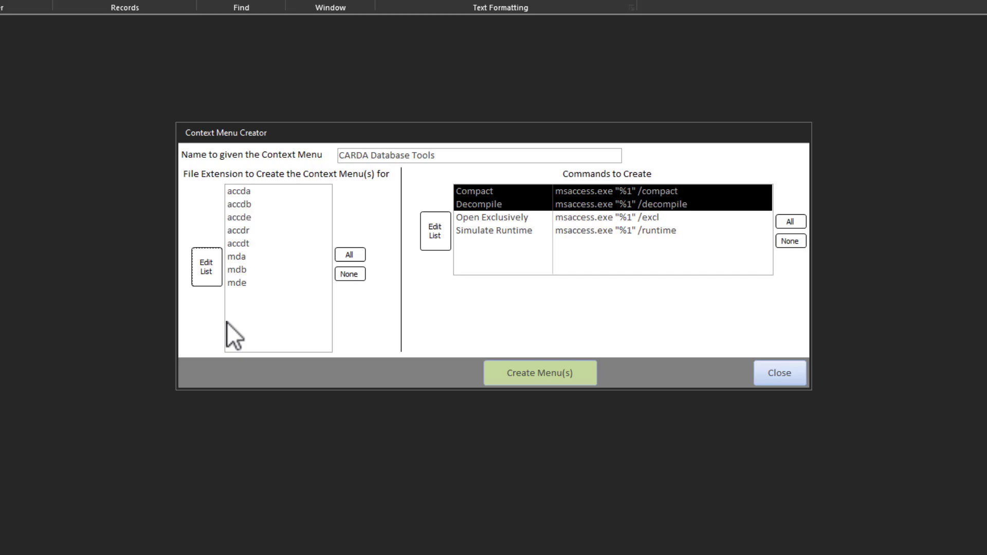
Select all file extensions and all commands, and create the CARDA Database Tools context menus.
left_click(356, 252)
left_click(354, 252)
left_click(790, 222)
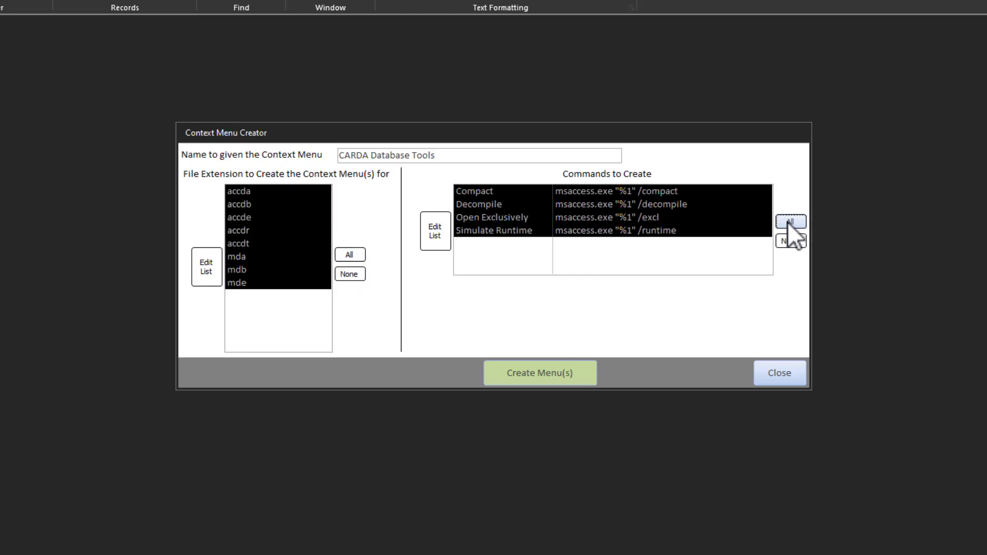
left_click(532, 378)
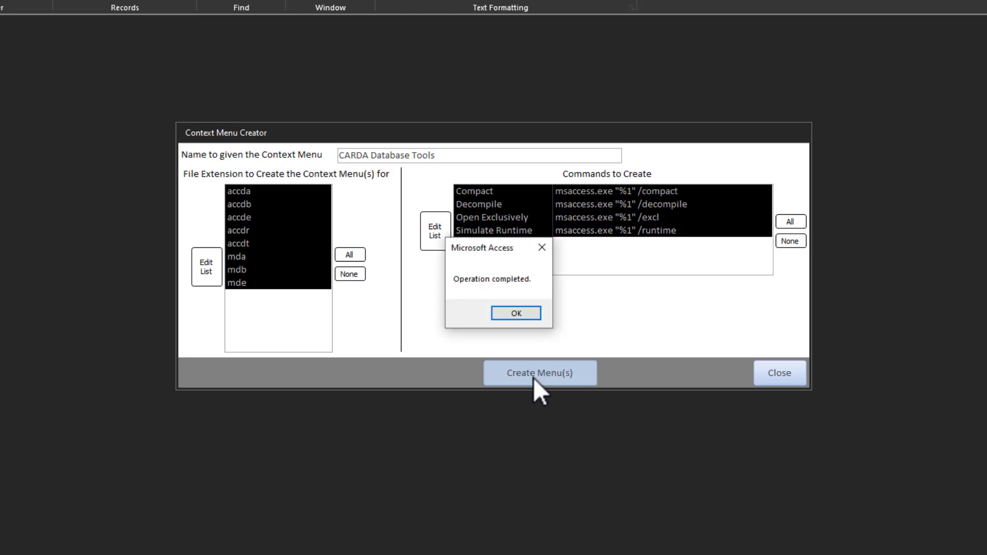
left_click(528, 314)
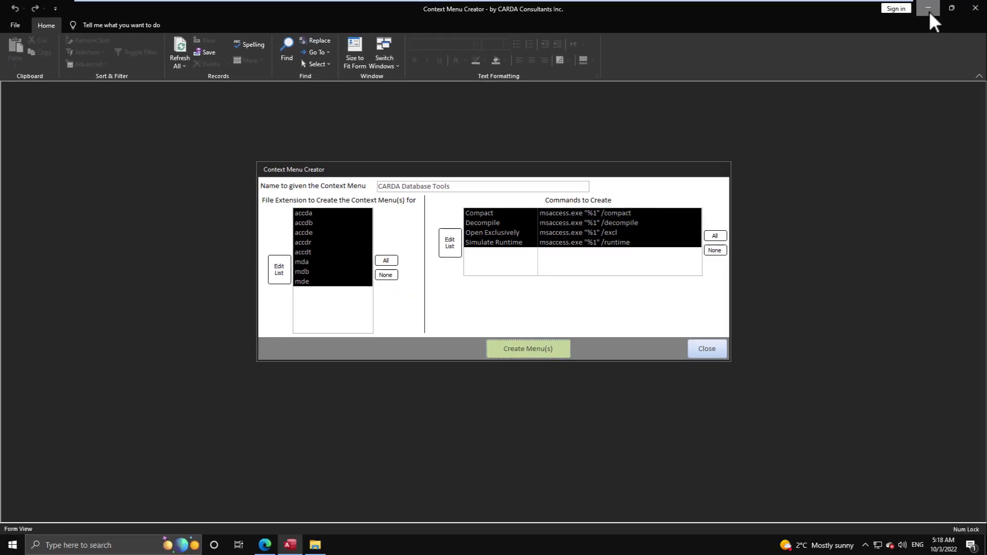
Minimize Access and run Compact on the desktop's BogusDatabase file from its CARDA Database Tools context menu.
left_click(929, 11)
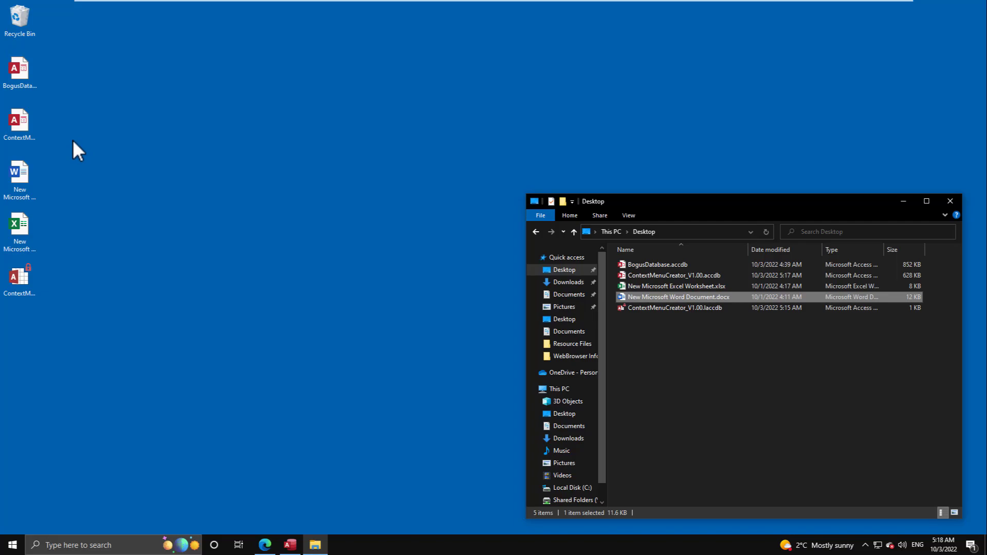
right_click(23, 72)
mouse_move(53, 92)
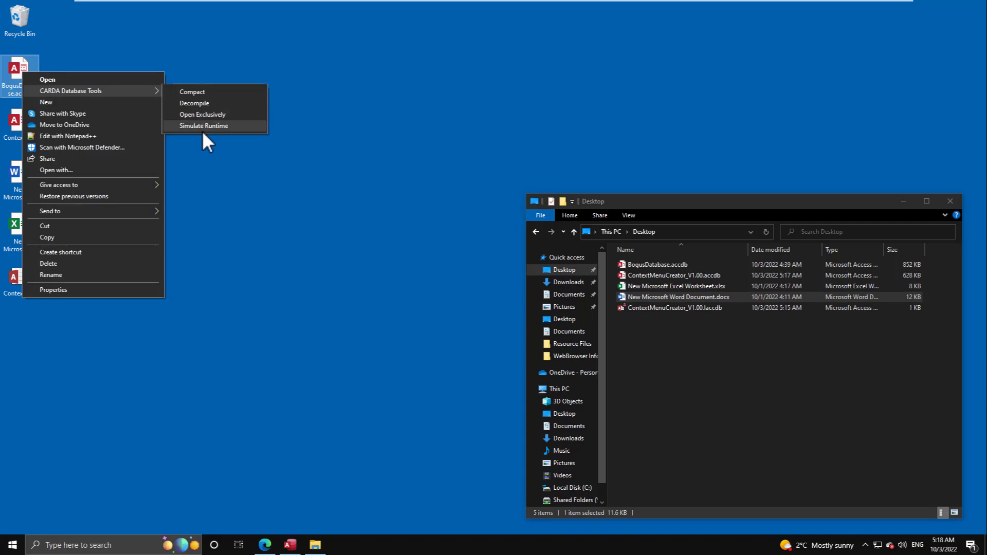
left_click(199, 94)
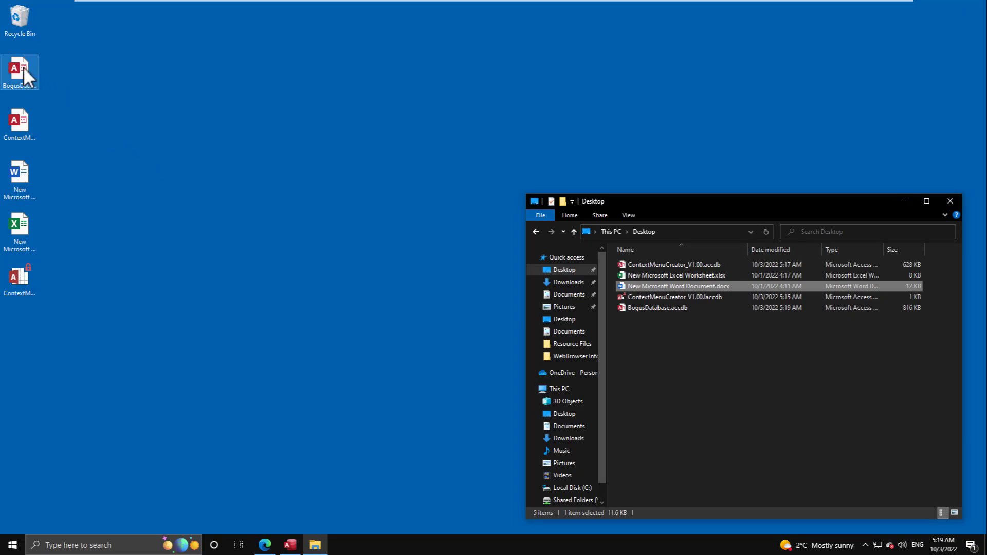
Test Simulate Runtime on the BogusDatabase file from its CARDA Database Tools context menu and close the runtime window.
right_click(23, 67)
mouse_move(43, 86)
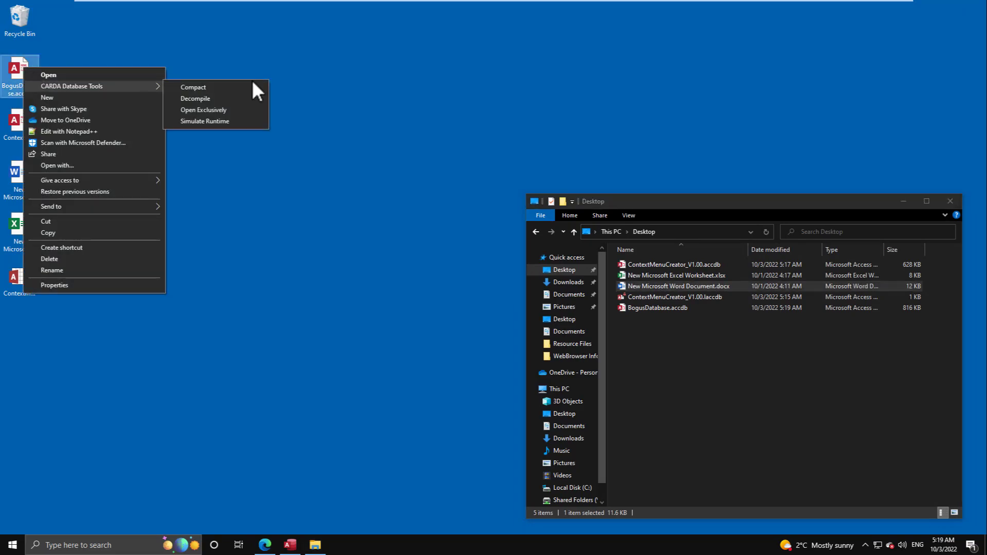
left_click(220, 120)
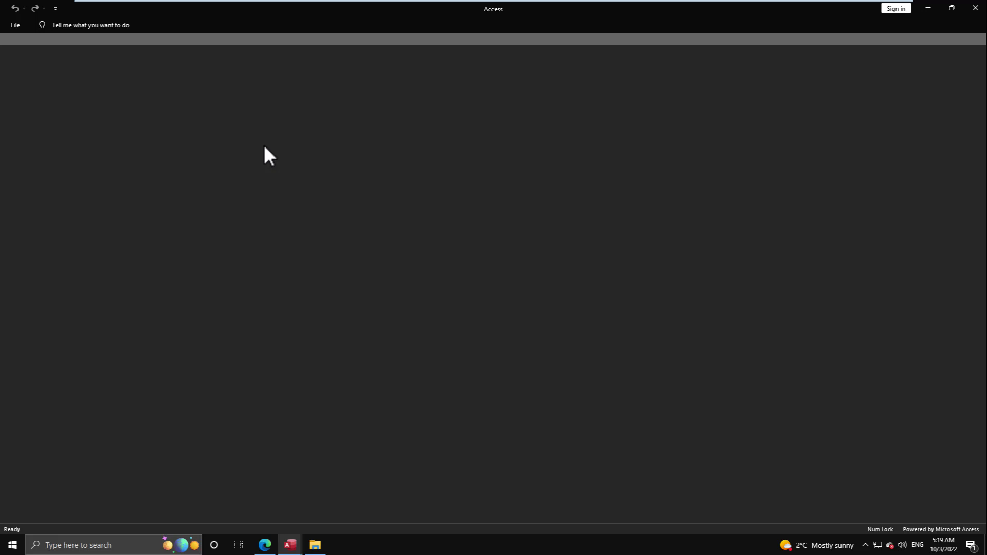
left_click(976, 8)
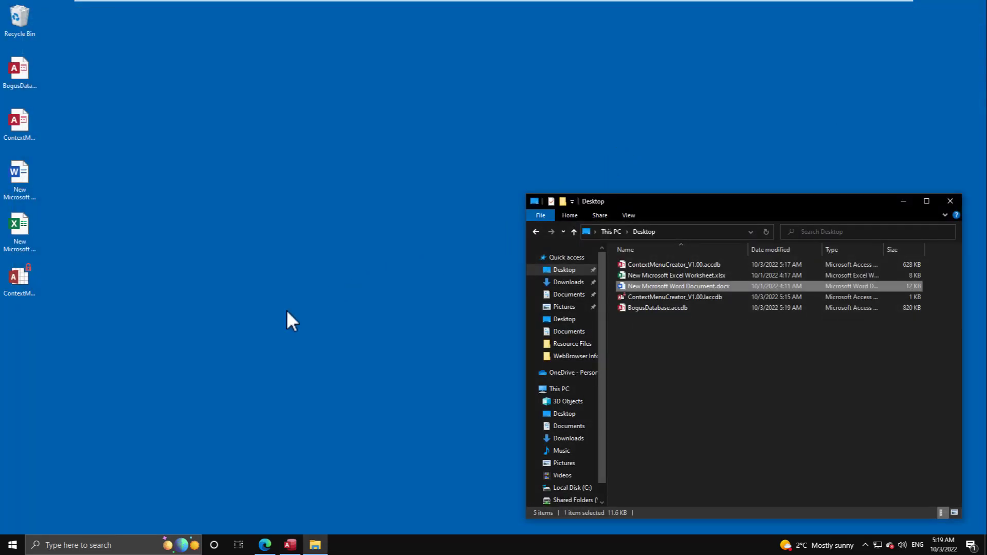
Open the Windows Registry Editor and allow it to make changes to the device.
left_click(86, 544)
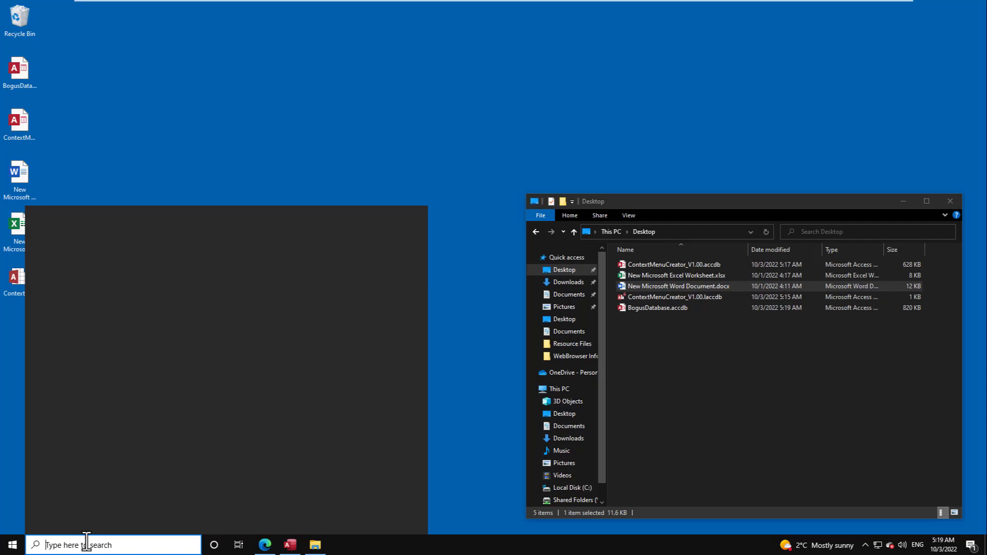
type("reg")
key("Return")
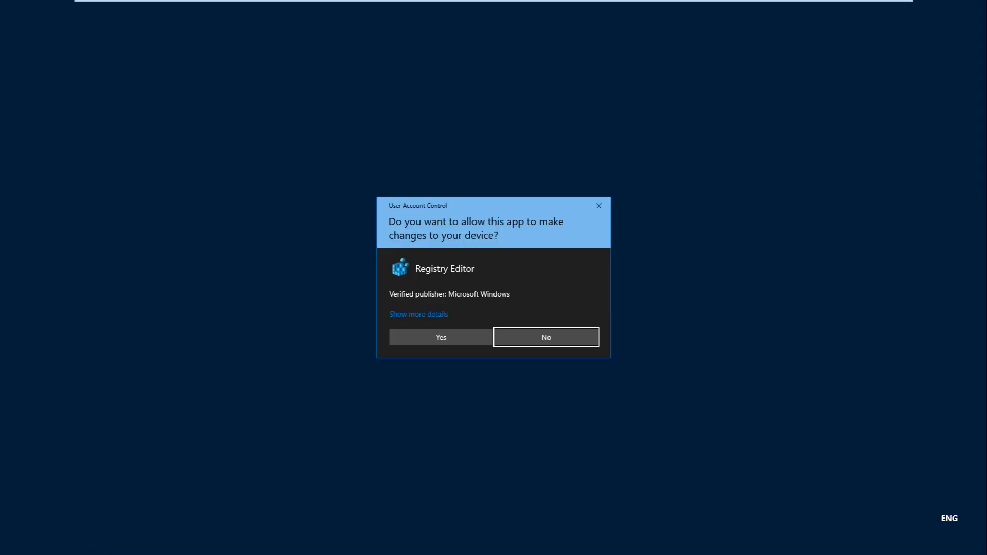
left_click(452, 338)
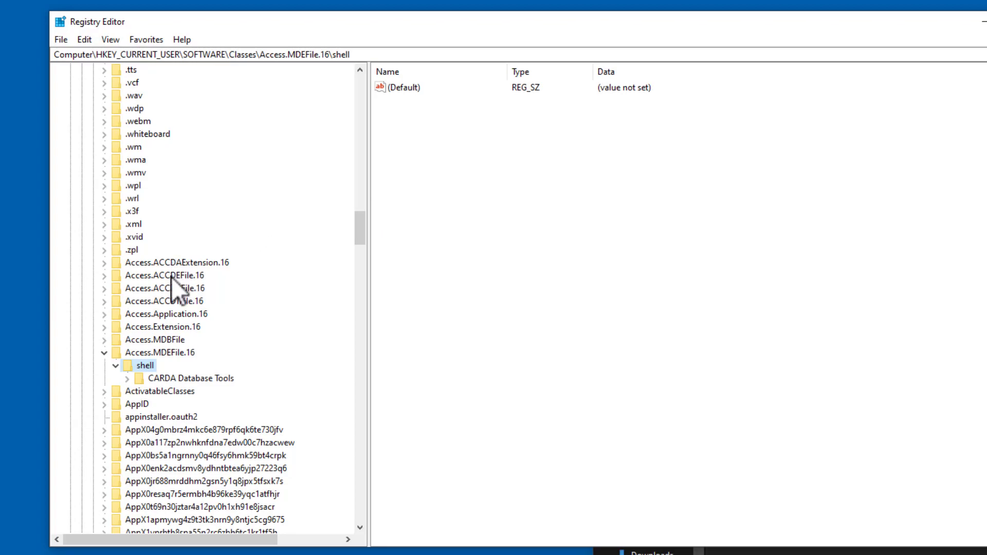
Expand the CARDA Database Tools key under Access.MDEFile.16\shell and inspect the command value of its Compact subkey.
left_click(378, 55)
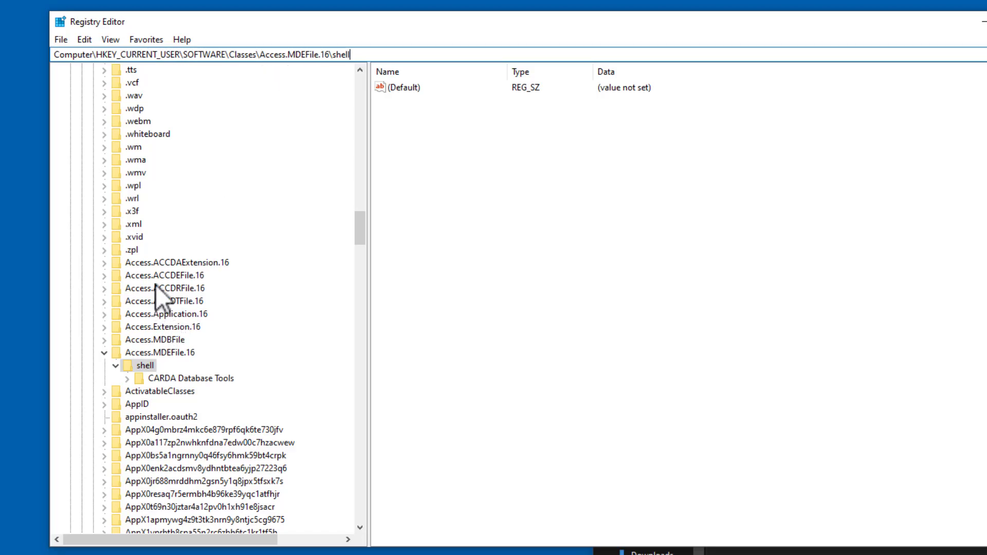
left_click(171, 262)
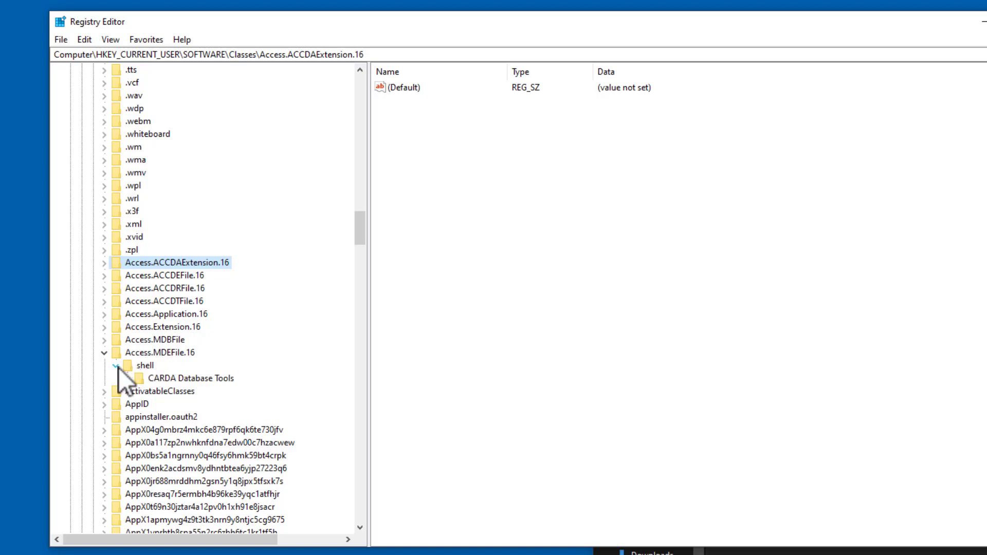
left_click(126, 379)
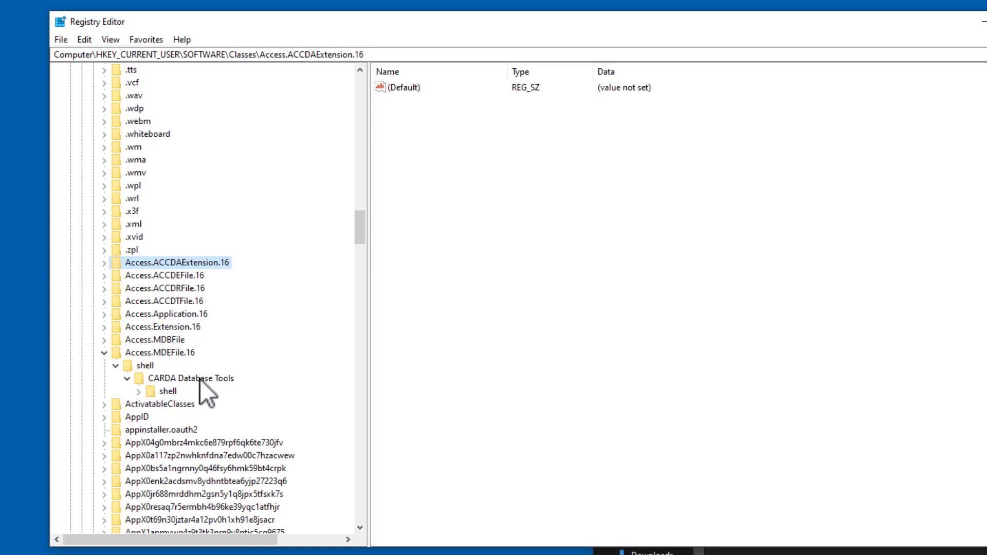
left_click(138, 391)
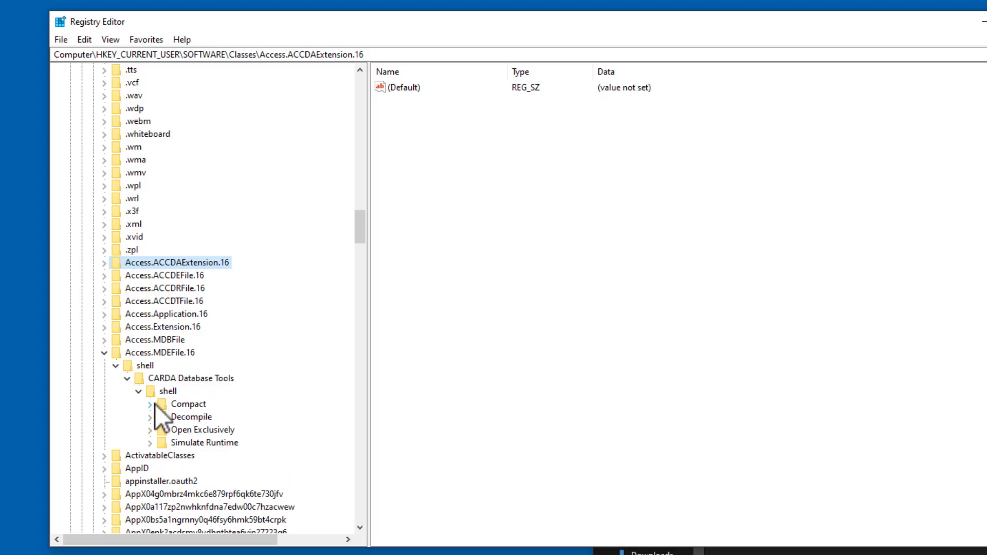
left_click(154, 404)
left_click(189, 418)
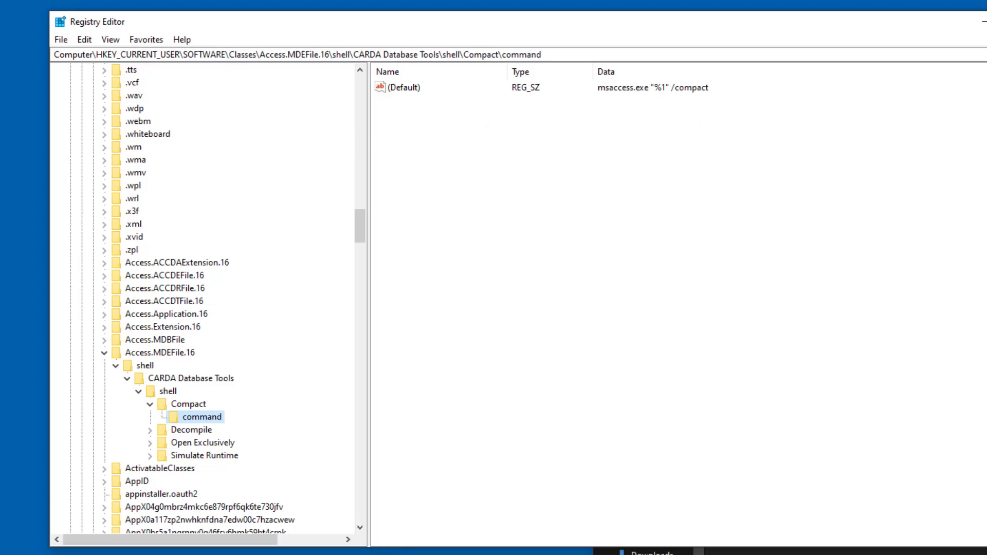
Compare the Compact command in the Context Menu Creator form with the Compact command value in the registry.
key("alt+Tab")
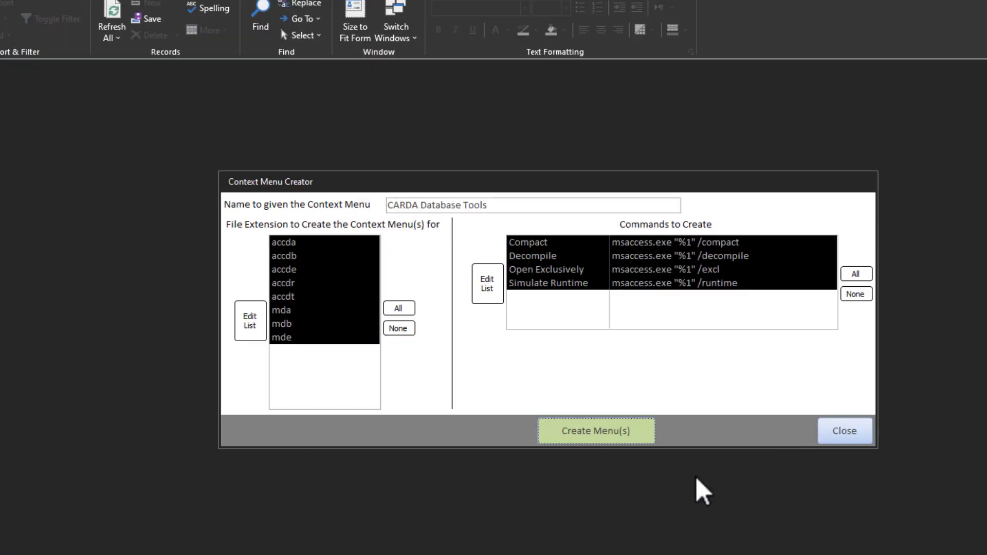
left_click(564, 245)
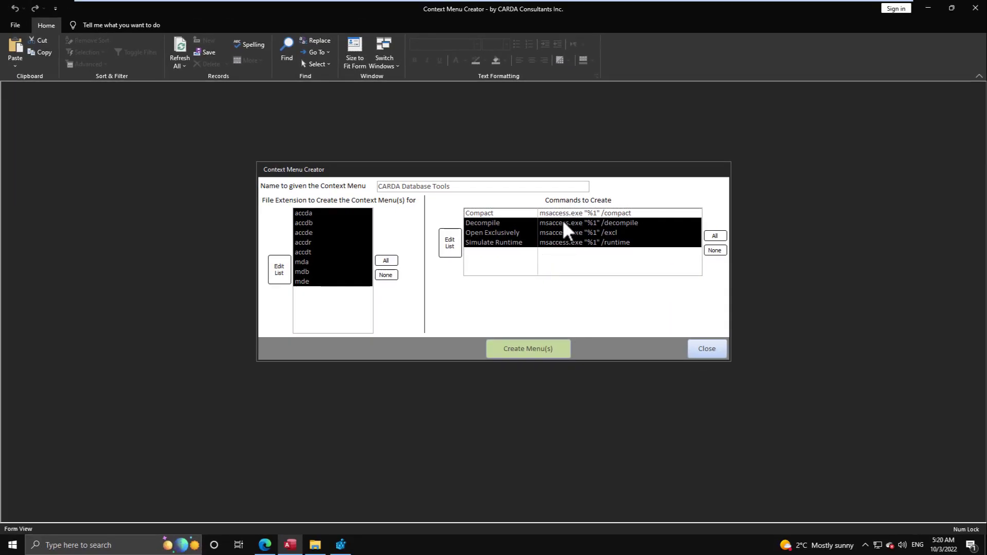
left_click(343, 546)
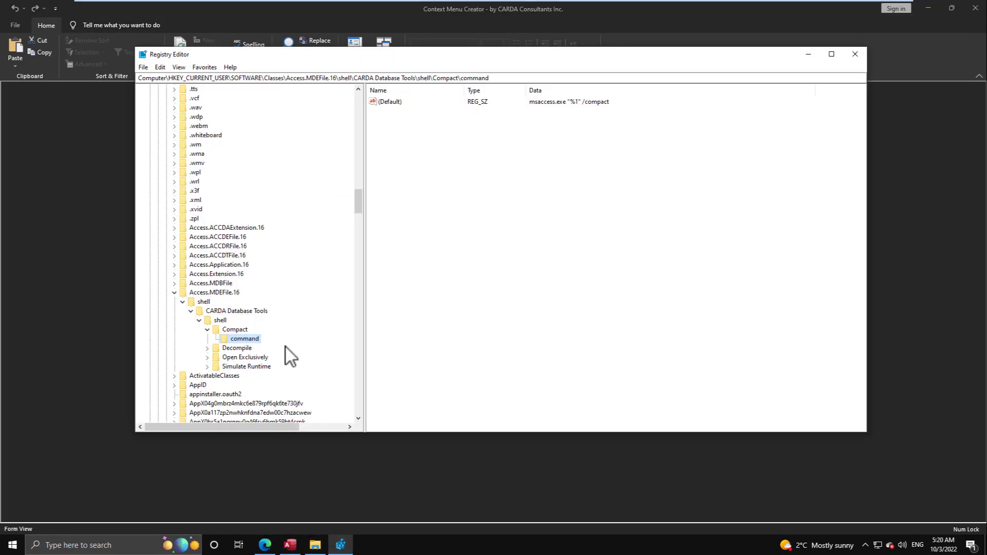
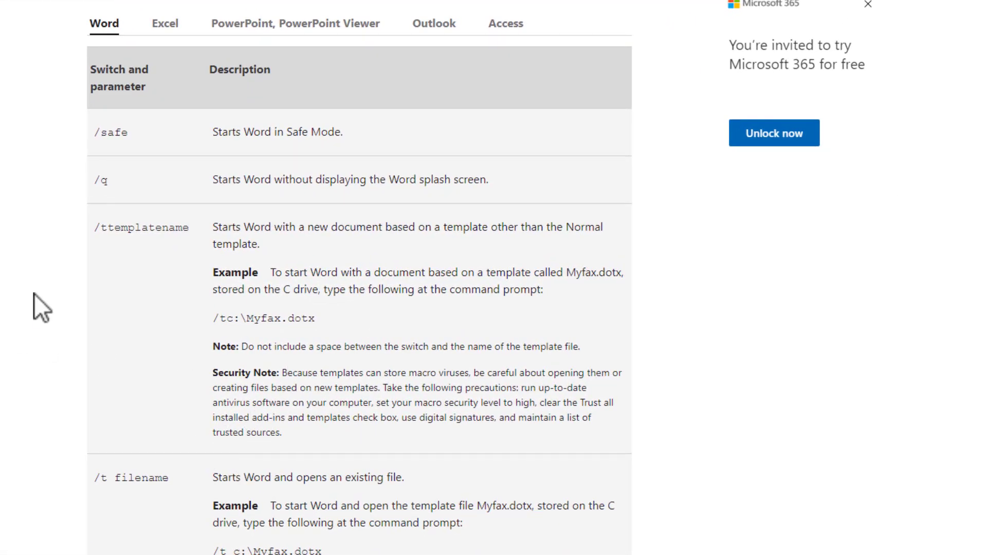
Review the Word command-line switches on the Microsoft support page, and reopen ContextMenuCreator_V1.00.accdb in Access, dismissing its disclaimer.
scroll(41, 308, "down", 10)
scroll(82, 344, "up", 12)
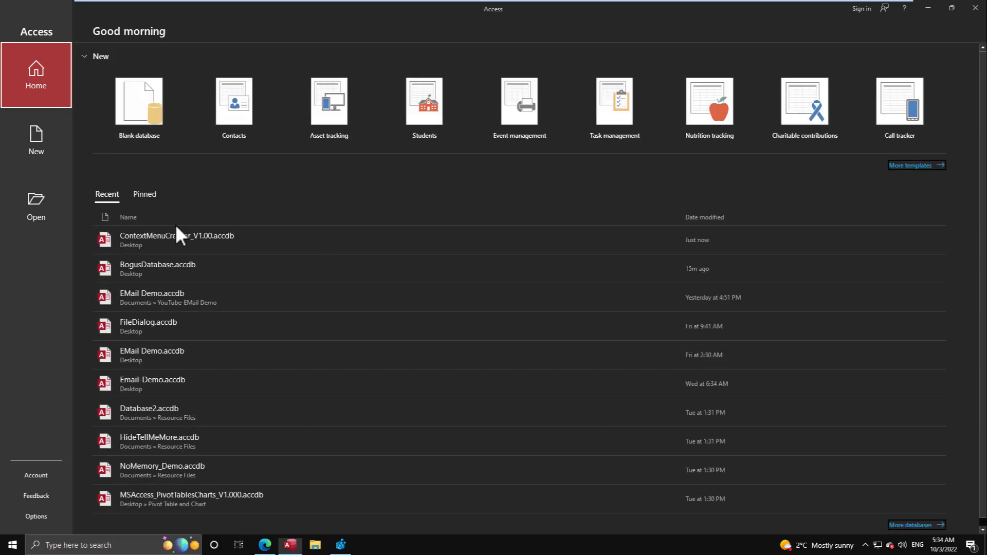
left_click(176, 235)
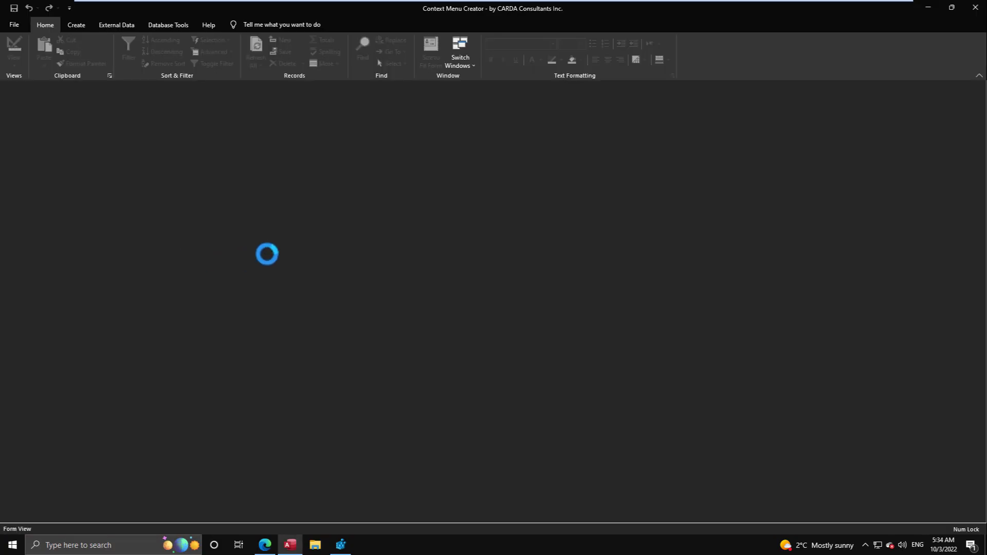
left_click(621, 361)
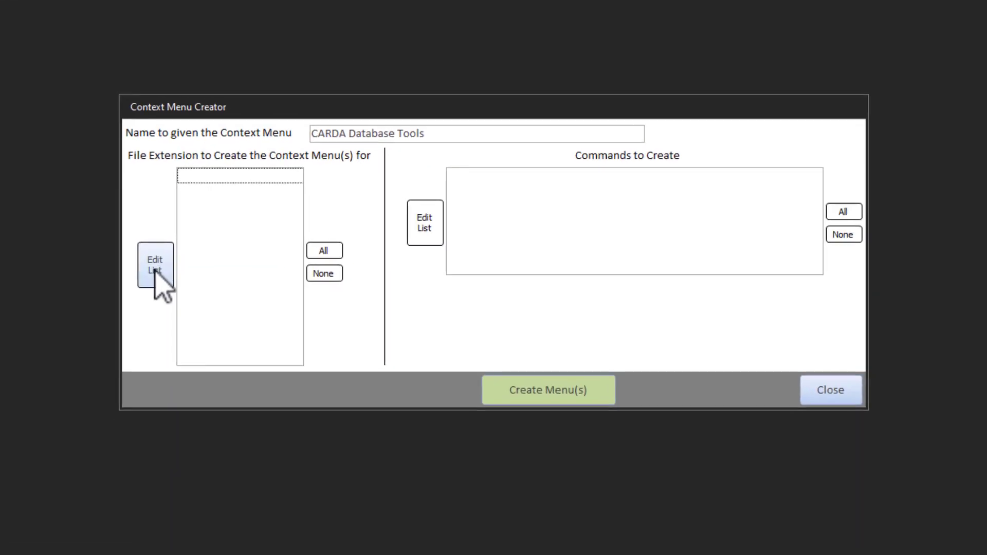
Add doc and docx to the Context Menu Creator's empty file extension list and close the extension editor.
left_click(155, 272)
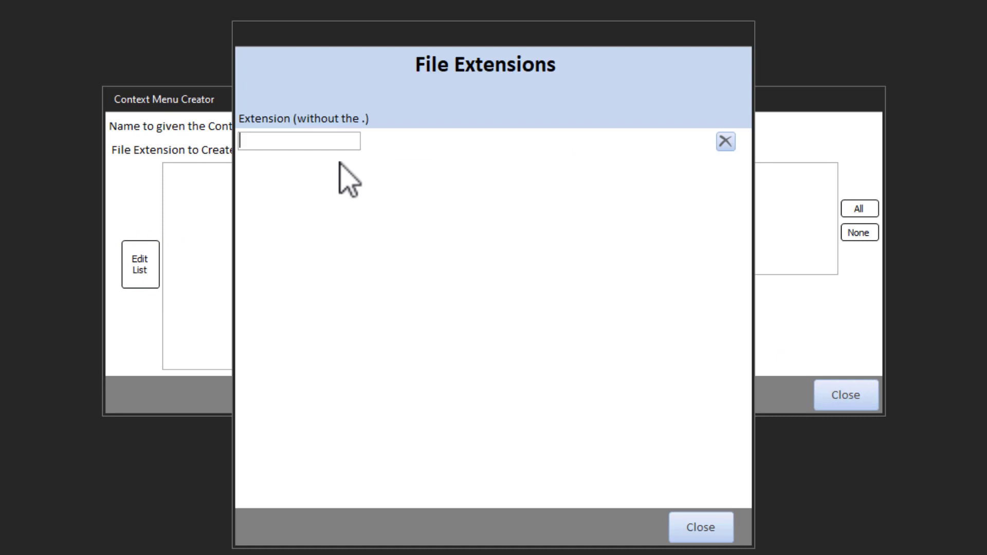
type("doc")
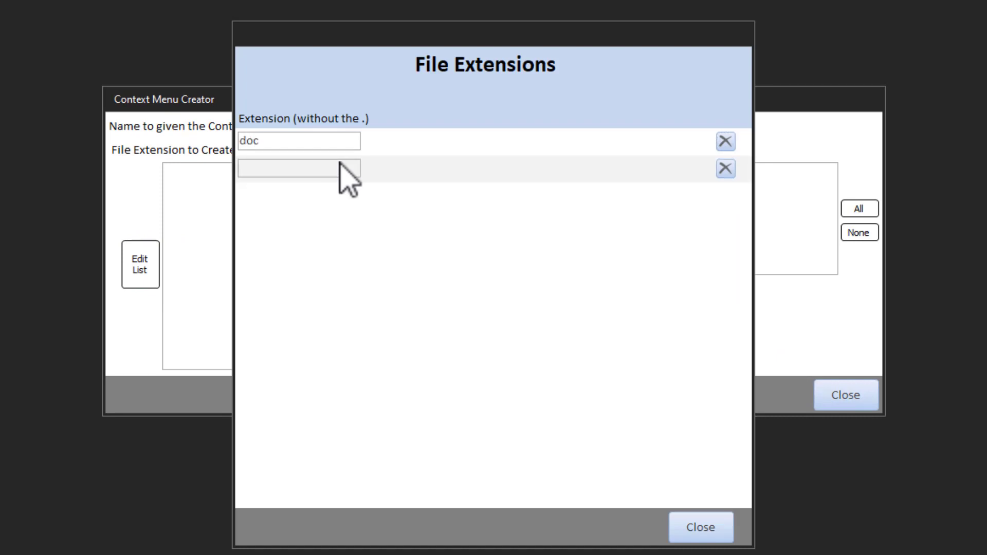
left_click(339, 168)
type("docx")
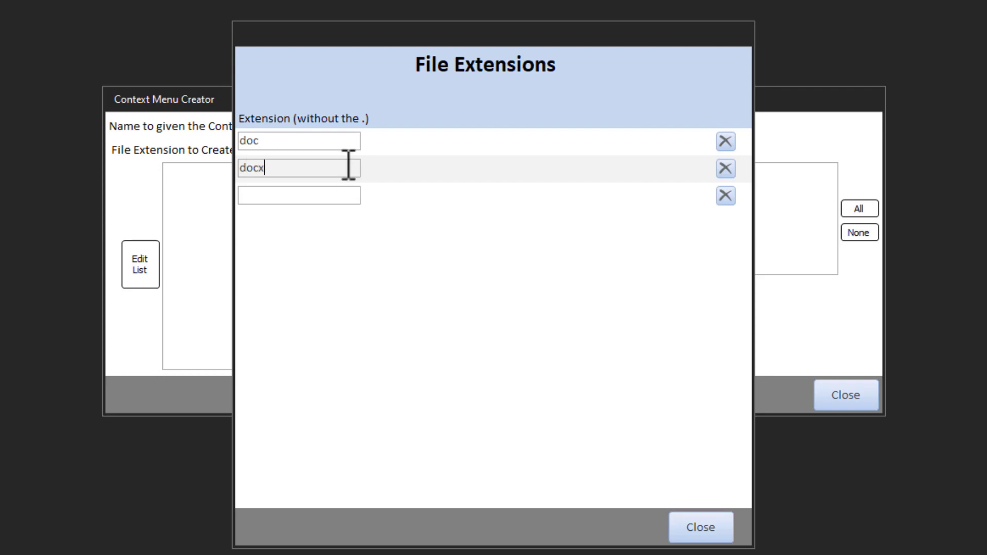
left_click(712, 531)
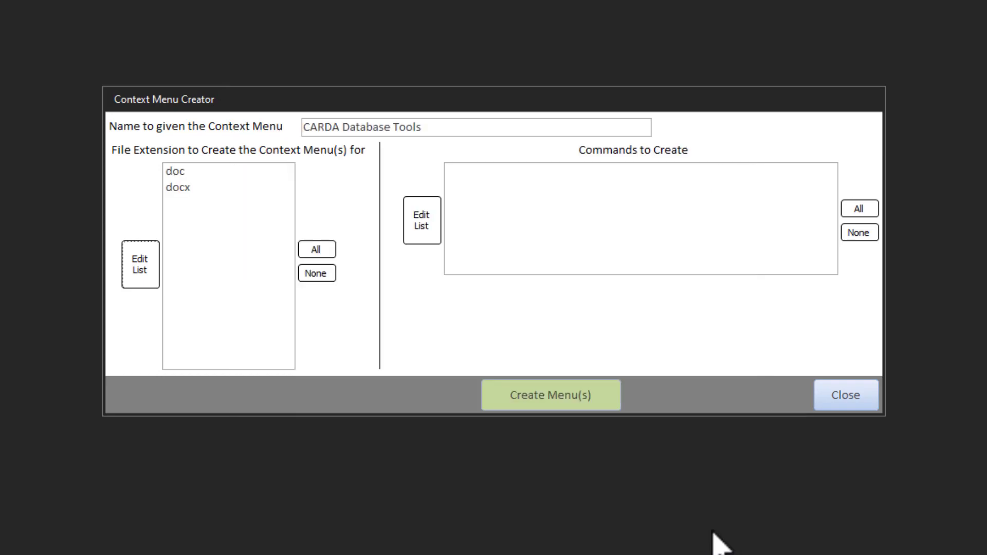
Add a command named No Splash Screen with the value winword.exe "%1" /q to the empty Commands list.
left_click(421, 221)
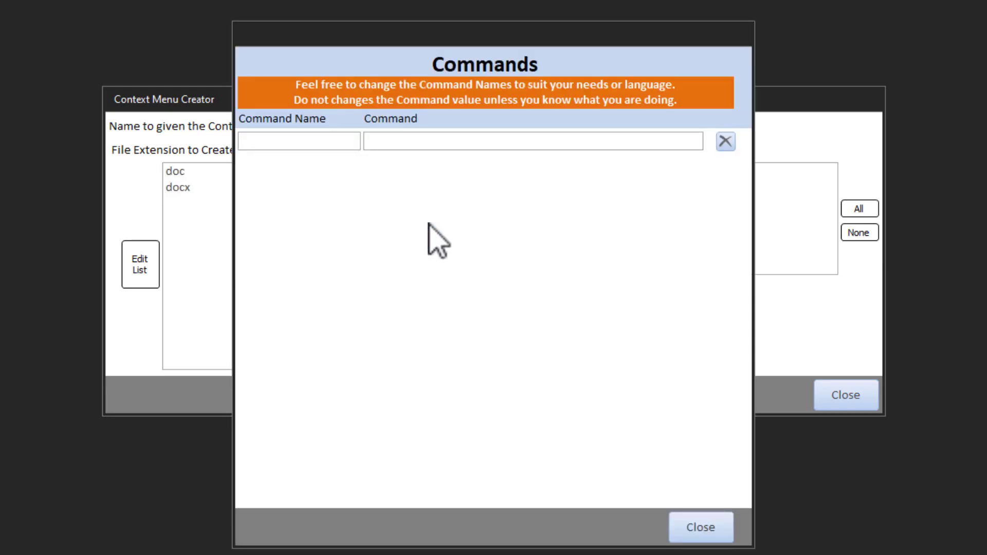
type("No ")
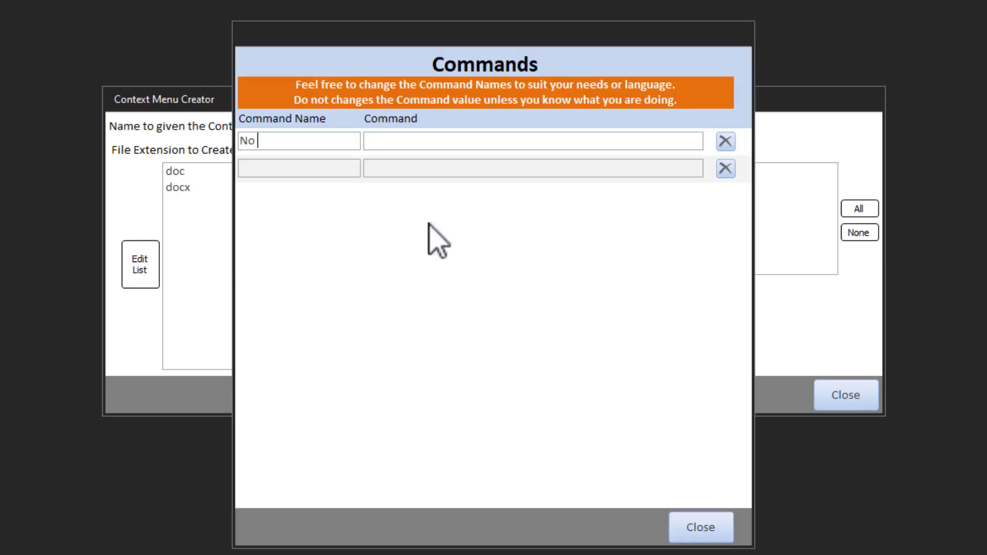
type("Splash Screen")
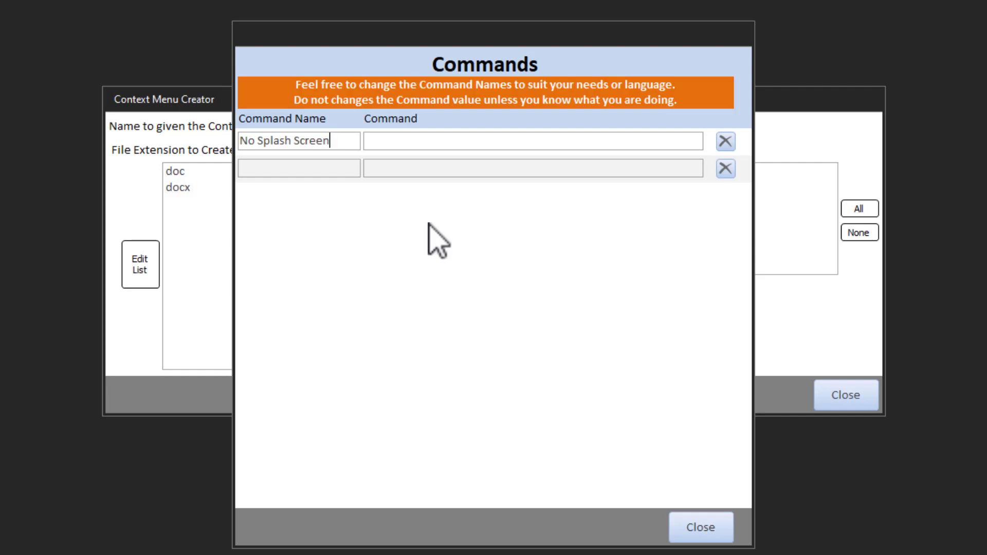
key("Tab")
type("winword.exe ")
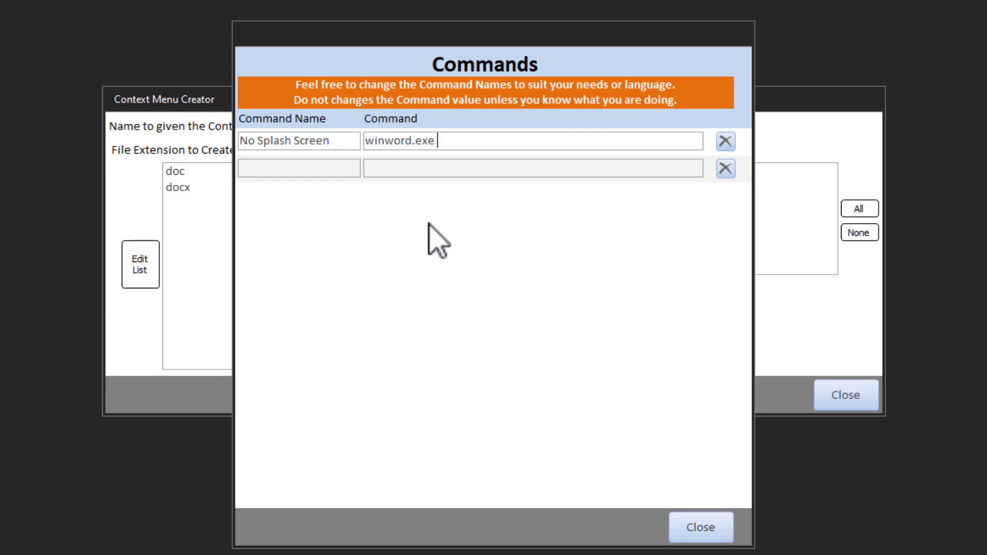
type("\"%1\"")
type("/q")
left_click(418, 169)
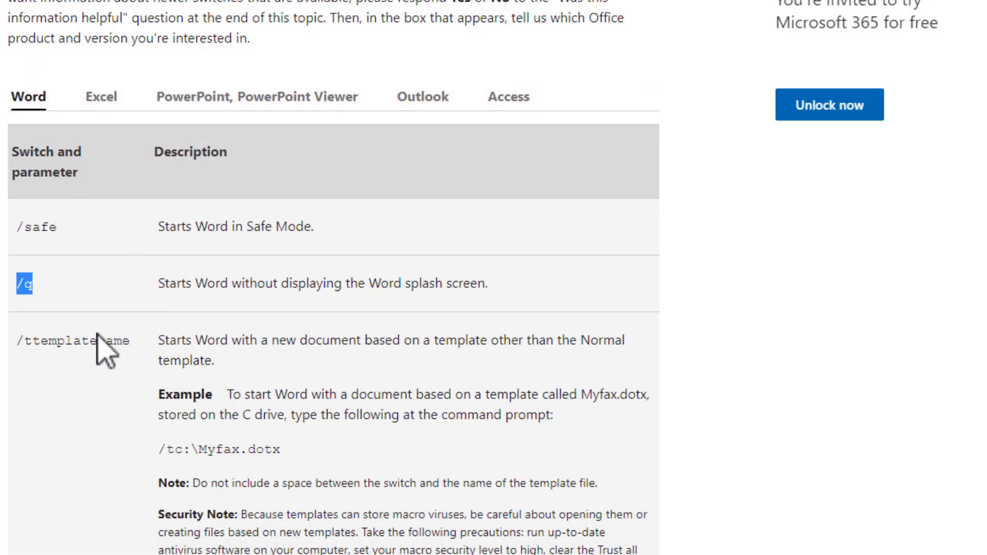
Copy the /ttemplatename switch from the Word switches on the Microsoft support page and review its description.
left_click_drag(130, 341, 15, 345)
key("ctrl+c")
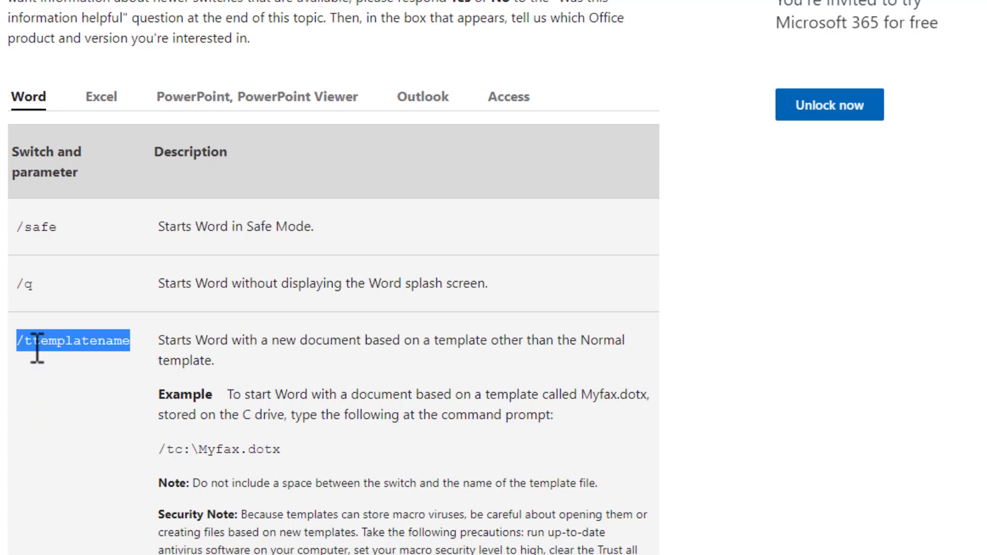
scroll(36, 360, "down", 5)
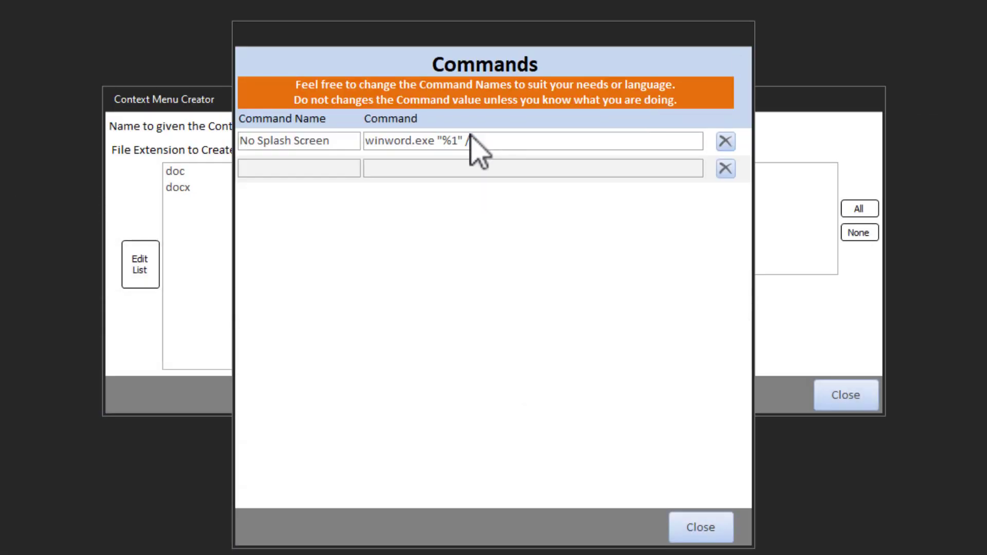
Add a second entry named Open As Template File to the Commands list.
left_click(280, 170)
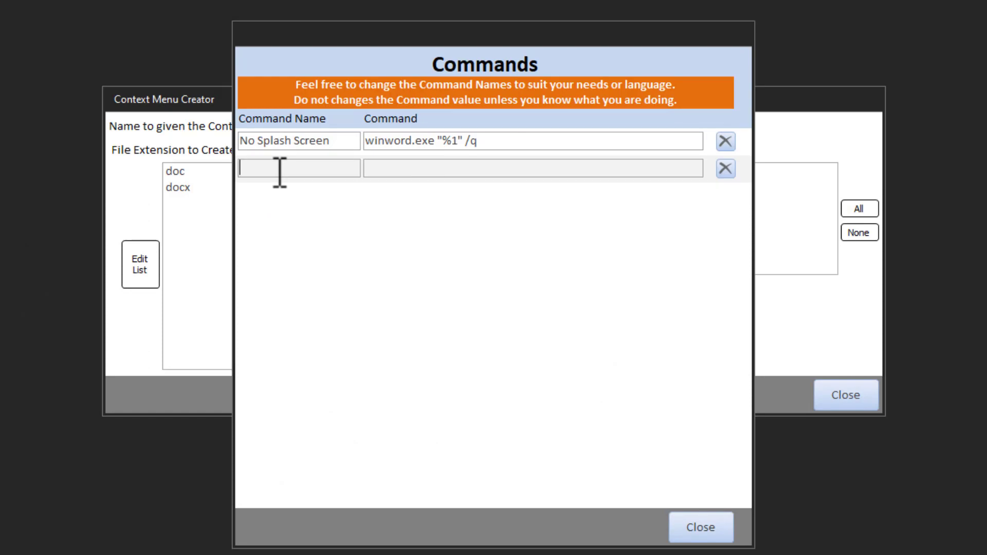
type("Open")
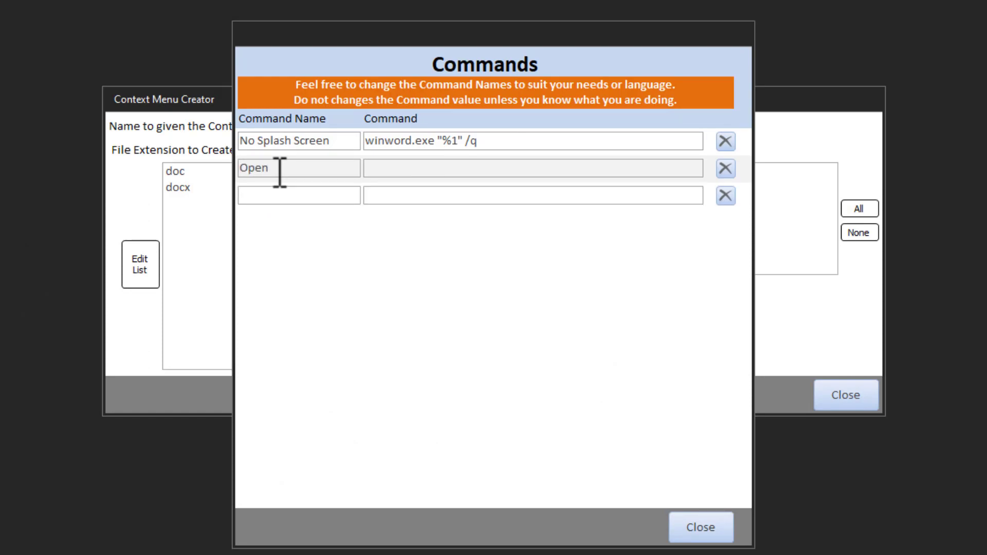
type(" As Template File")
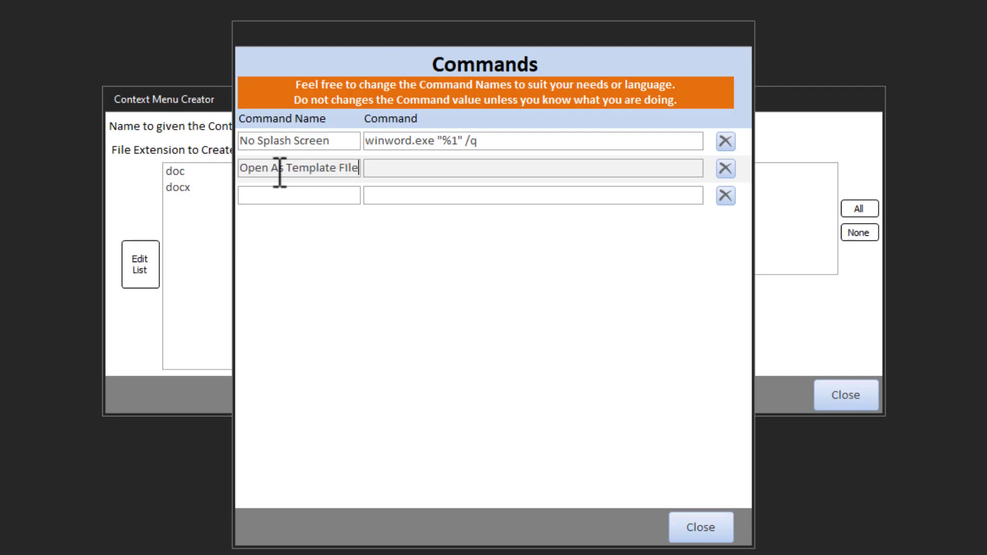
key("BackSpace")
key("BackSpace")
key("BackSpace")
type("ile")
Set the Open As Template File command to winword.exe /t"%1", using the copied switch without its templatename part, and close the Commands editor.
key("Tab")
type("winword.exe")
key("ctrl+v")
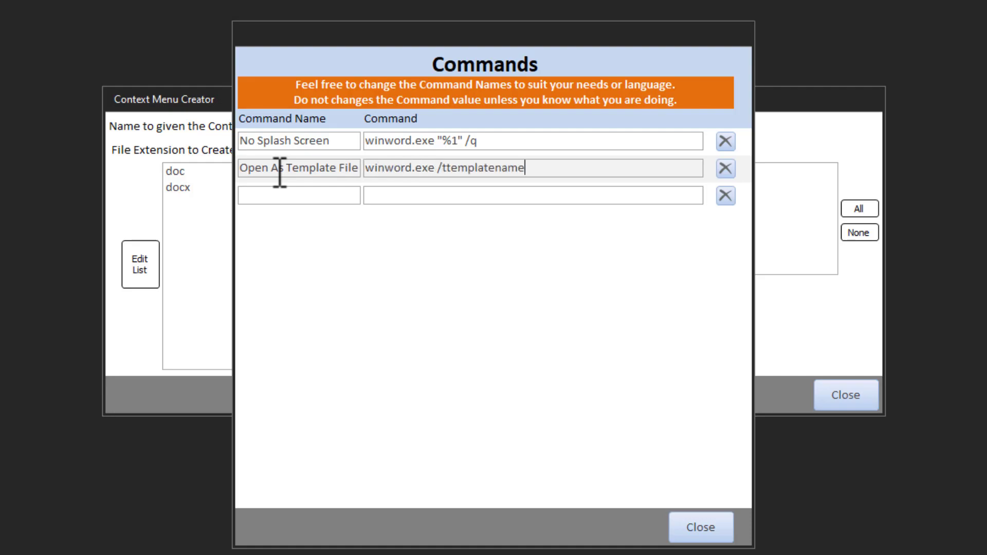
key("BackSpace")
key("BackSpace")
key("BackSpace")
key("BackSpace")
key("BackSpace")
key("BackSpace")
key("BackSpace")
key("BackSpace")
key("BackSpace")
key("BackSpace")
key("BackSpace")
key("BackSpace")
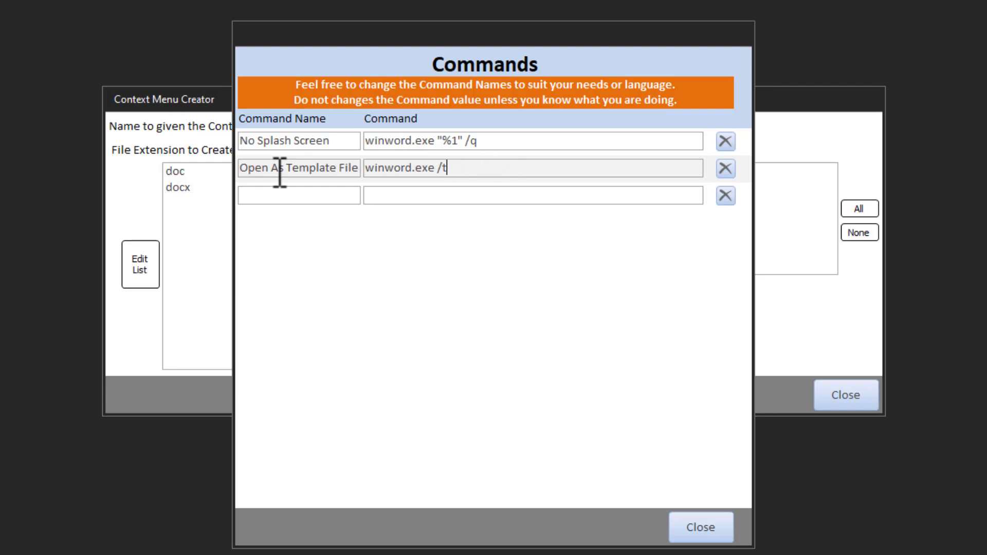
type("\"%1\"")
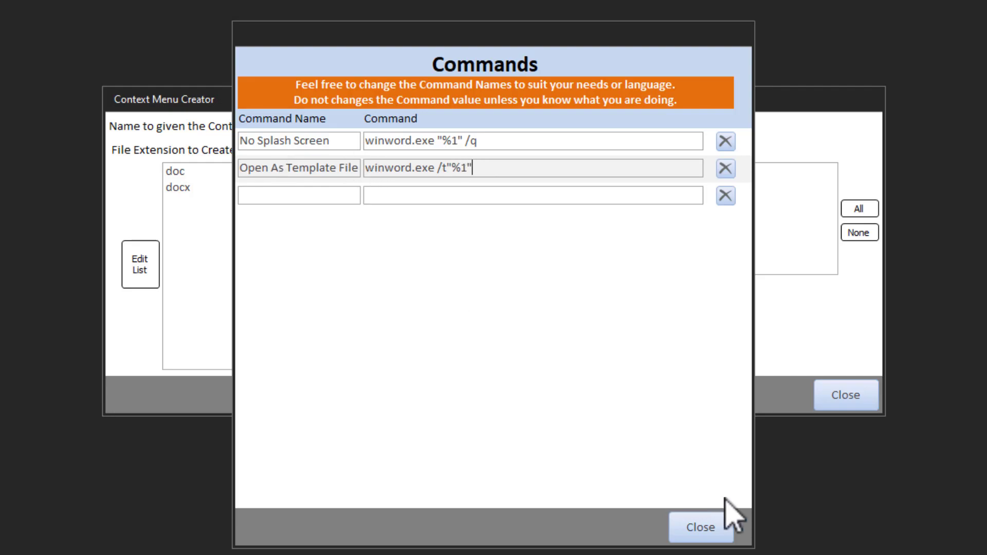
left_click(717, 528)
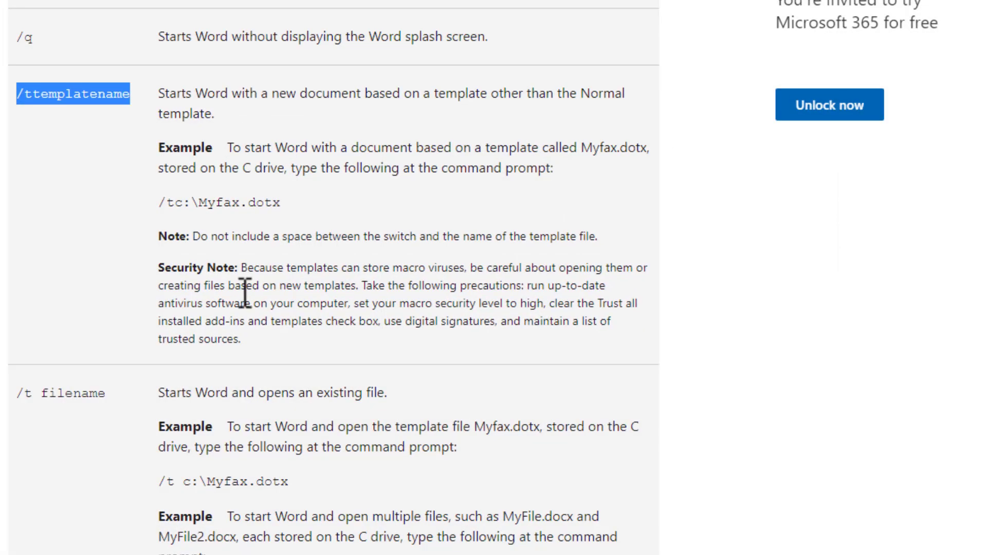
Select all file extensions and all commands in the Context Menu Creator and create the context menus for them.
scroll(260, 430, "down", 10)
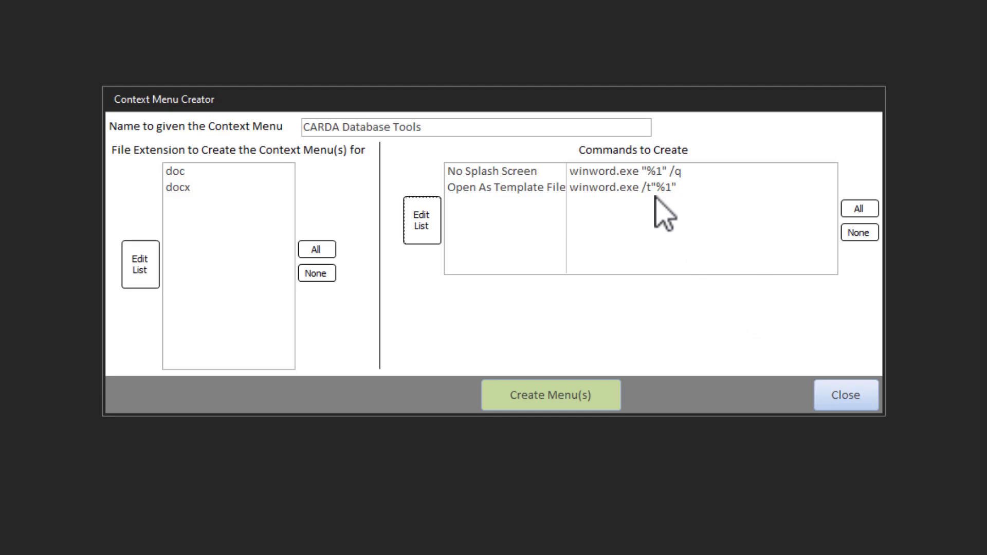
left_click(509, 394)
left_click(324, 252)
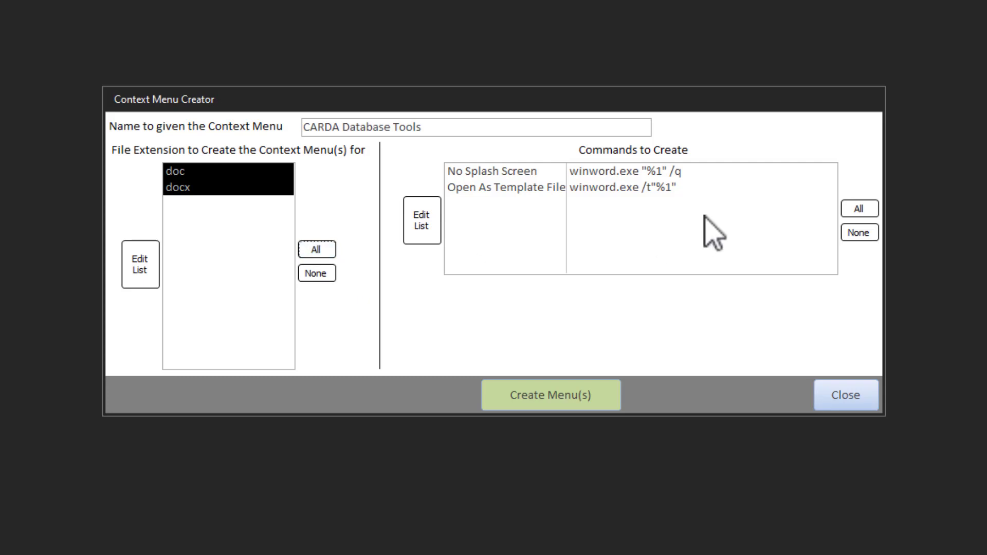
left_click(859, 209)
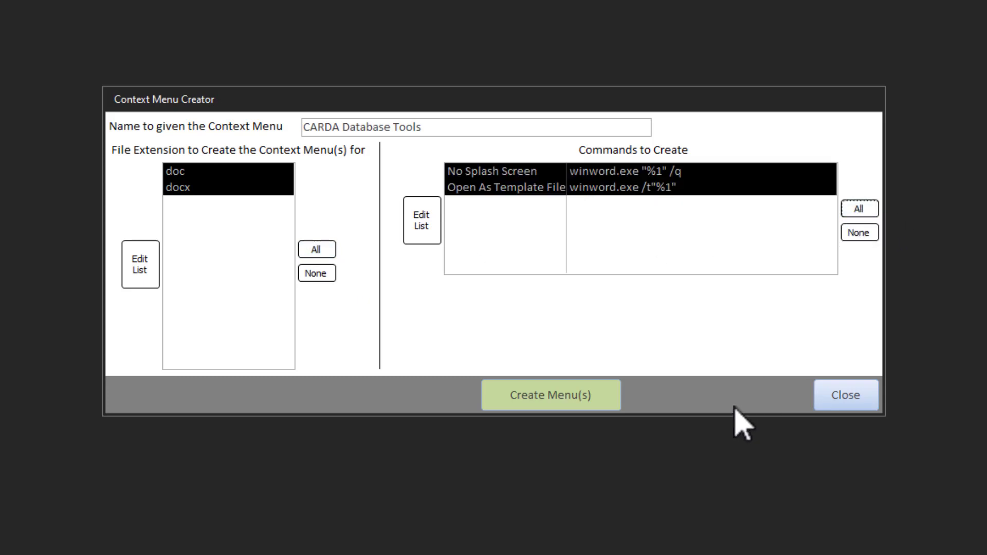
left_click(548, 397)
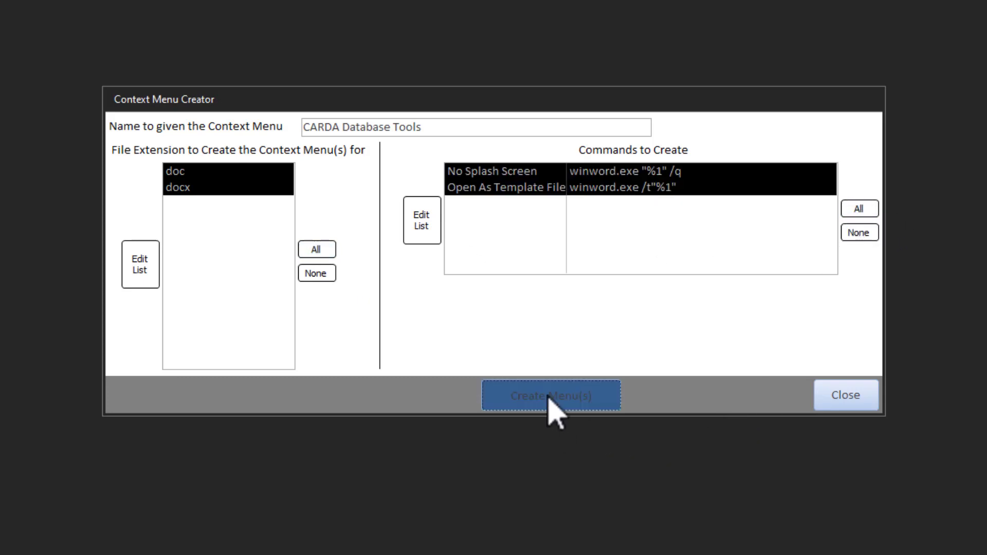
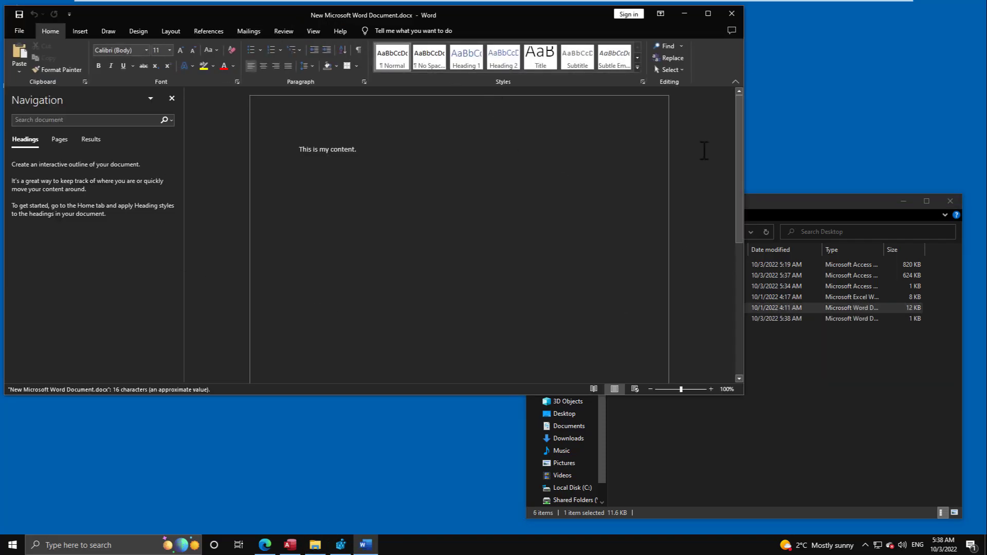
Test the No Splash Screen context menu command on New Microsoft Word Document.docx in File Explorer, closing Word before and after.
left_click(737, 13)
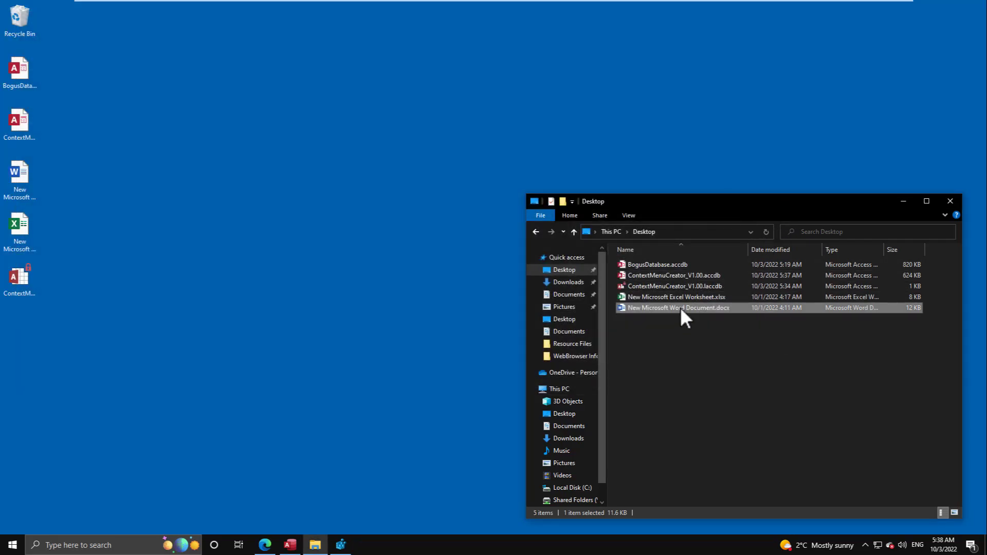
right_click(680, 306)
mouse_move(756, 78)
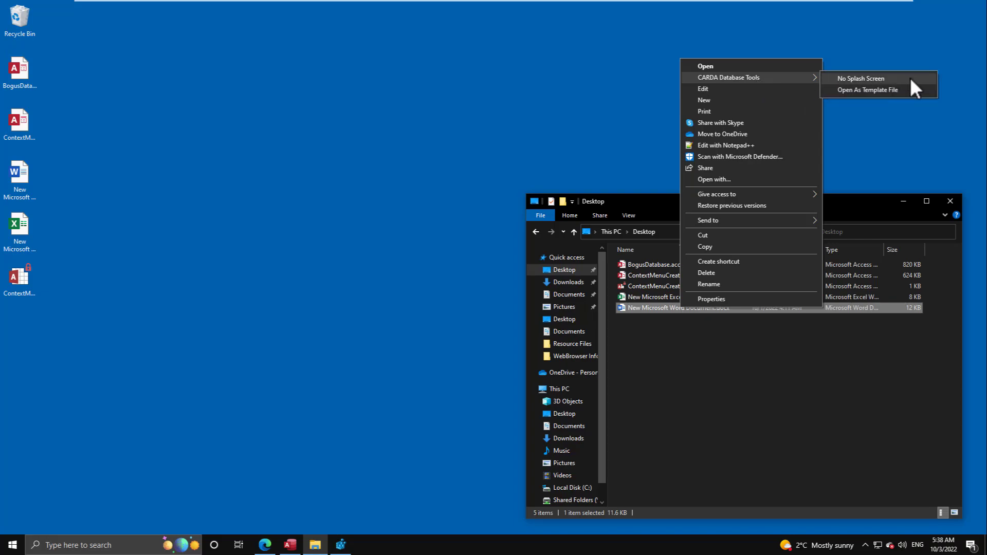
left_click(883, 78)
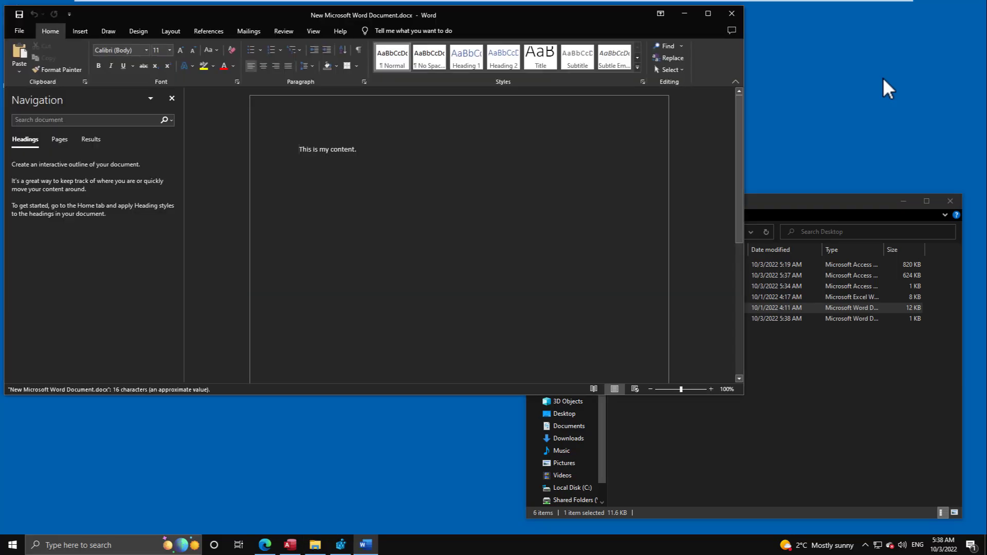
left_click(736, 17)
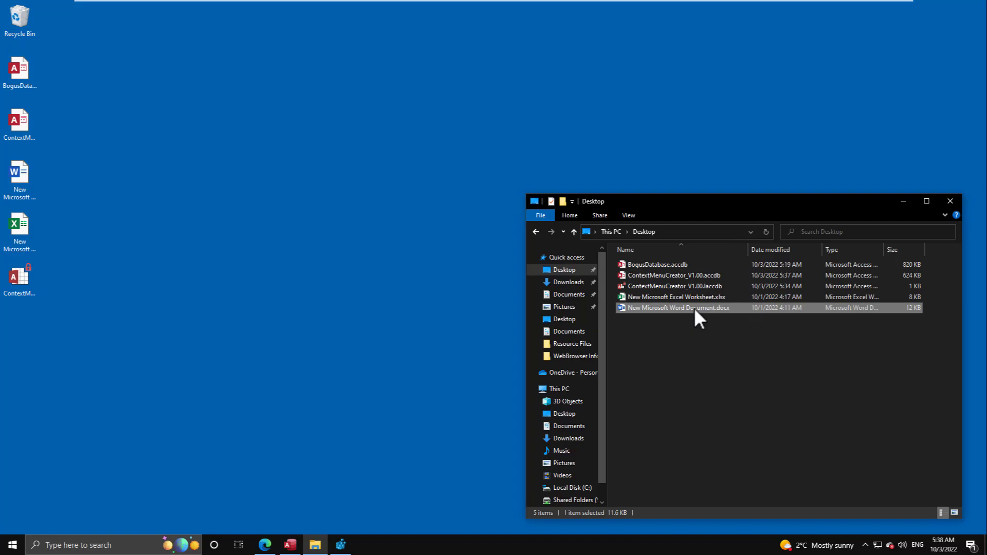
Test the Open As Template File context menu command on New Microsoft Word Document.docx and bring up the save options for the new document.
right_click(694, 307)
mouse_move(772, 78)
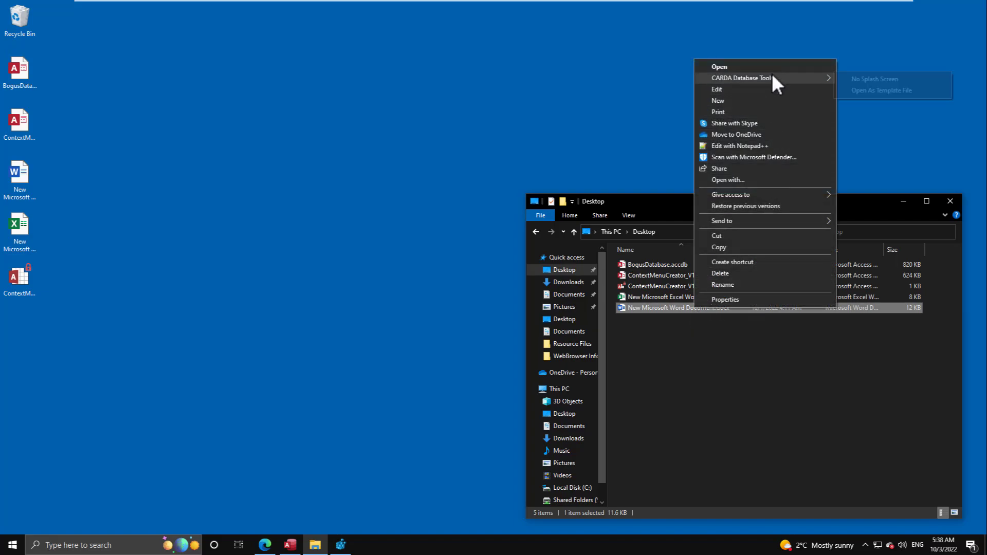
left_click(873, 91)
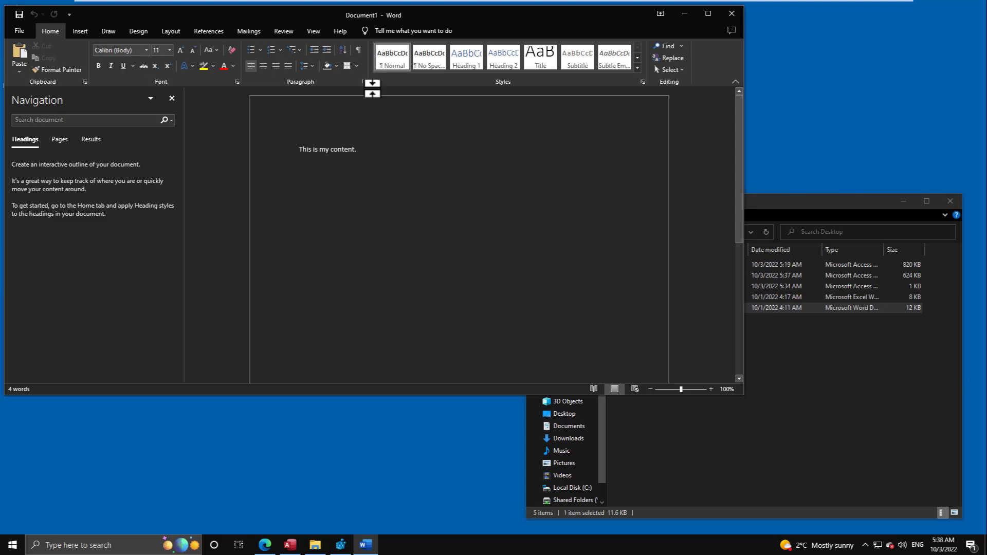
left_click(869, 202)
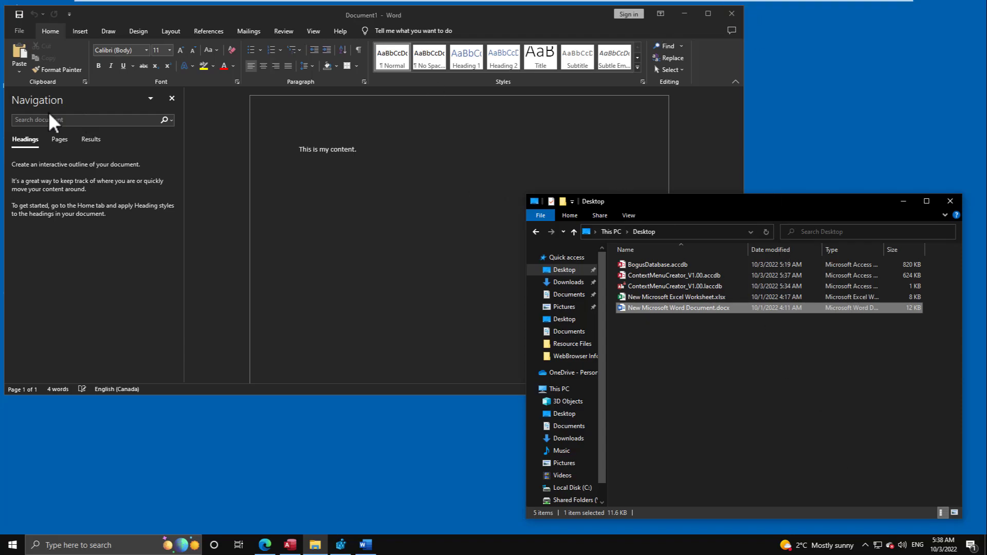
left_click(18, 14)
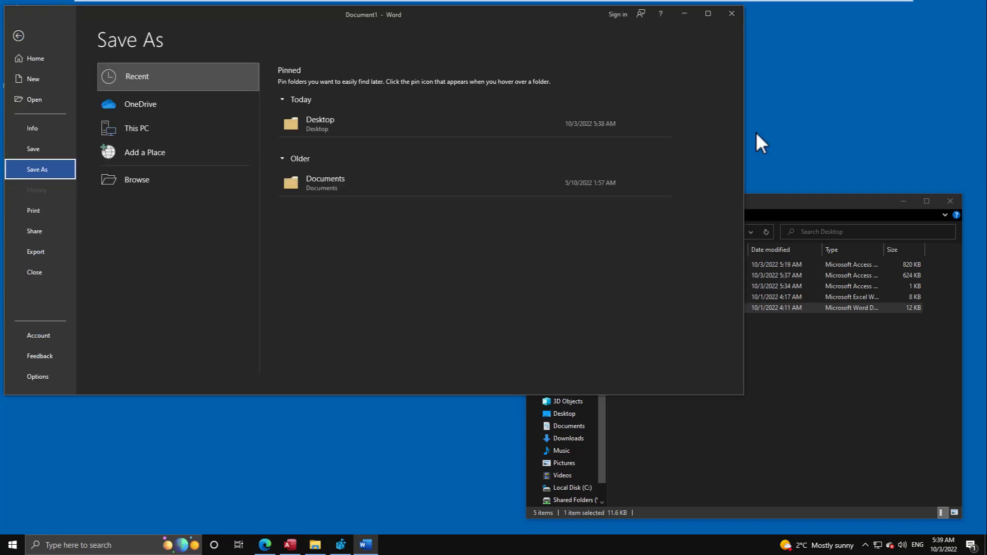
left_click(785, 201)
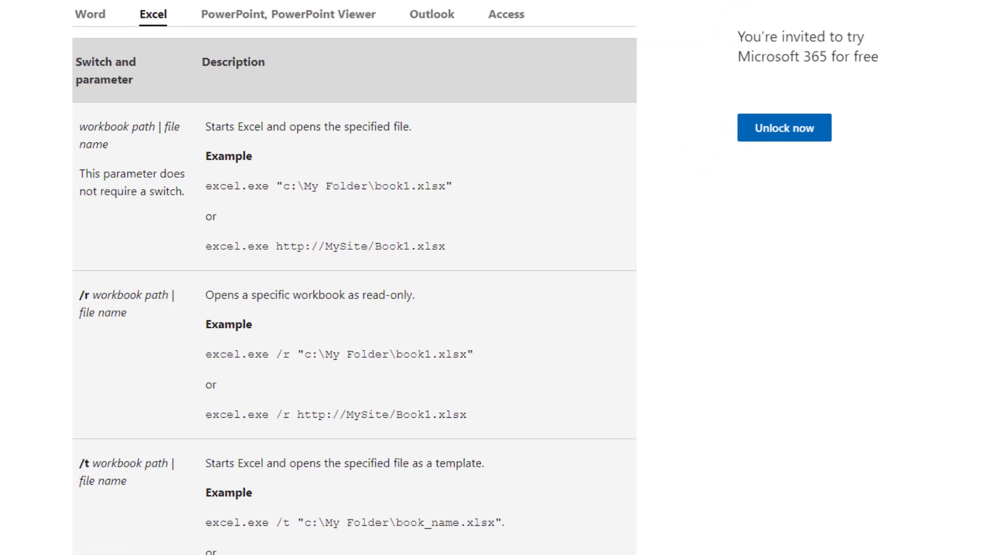
Review the Excel command-line switches on the Microsoft support page, including the /r read-only switch.
scroll(10, 278, "down", 6)
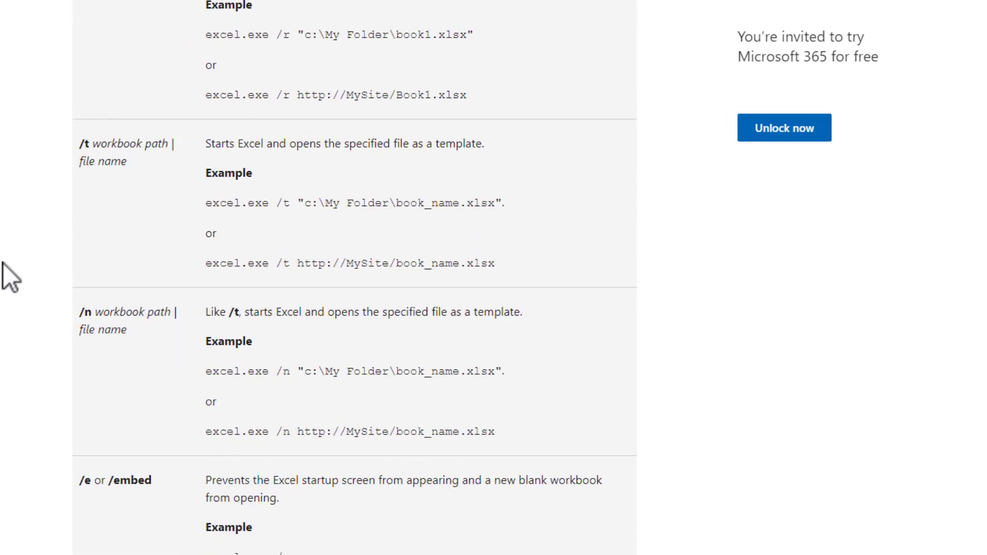
scroll(10, 277, "down", 12)
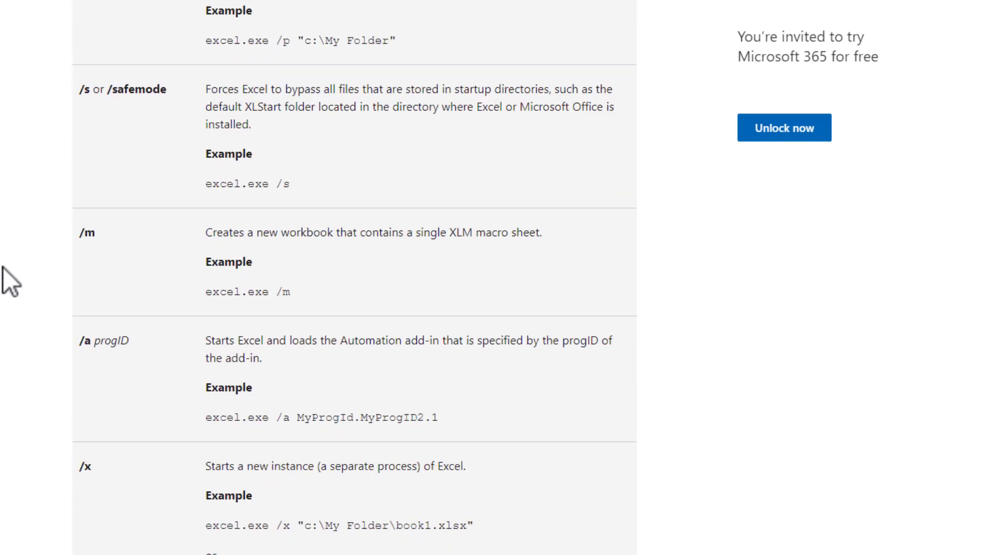
scroll(2, 278, "up", 15)
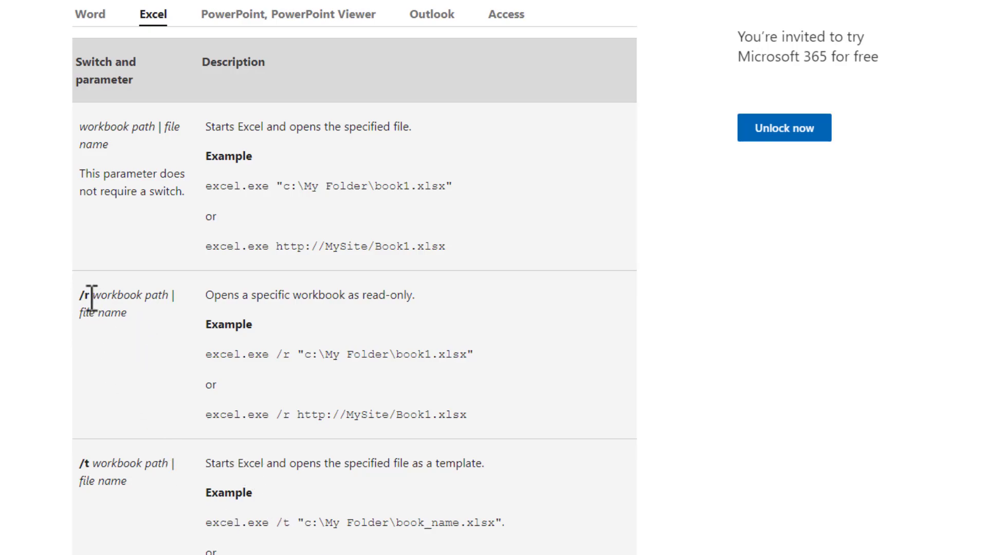
left_click_drag(90, 293, 98, 298)
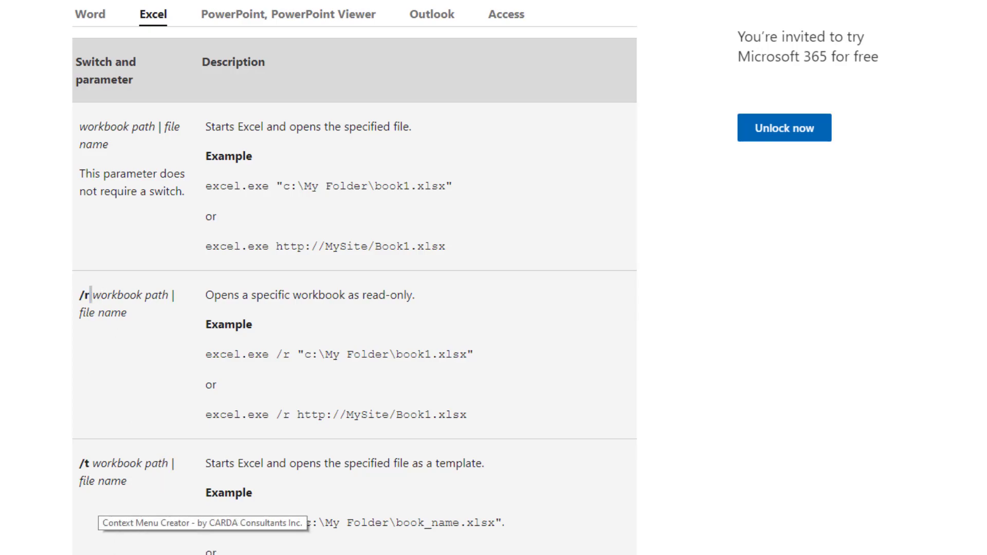
Return to the Context Menu Creator in Access and add xlsx and xls to its empty file extension list.
left_click(206, 544)
left_click(198, 259)
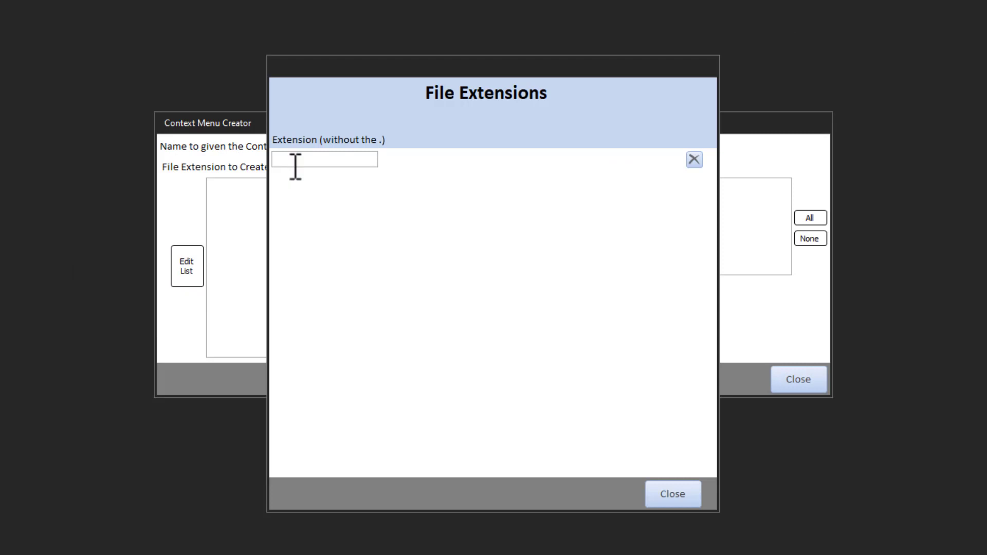
type("xlsx")
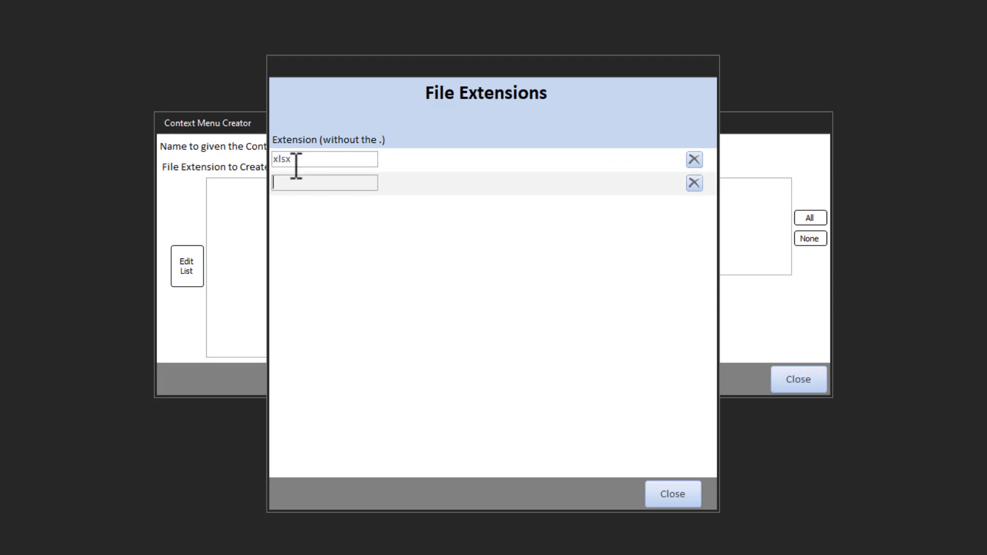
type("xls")
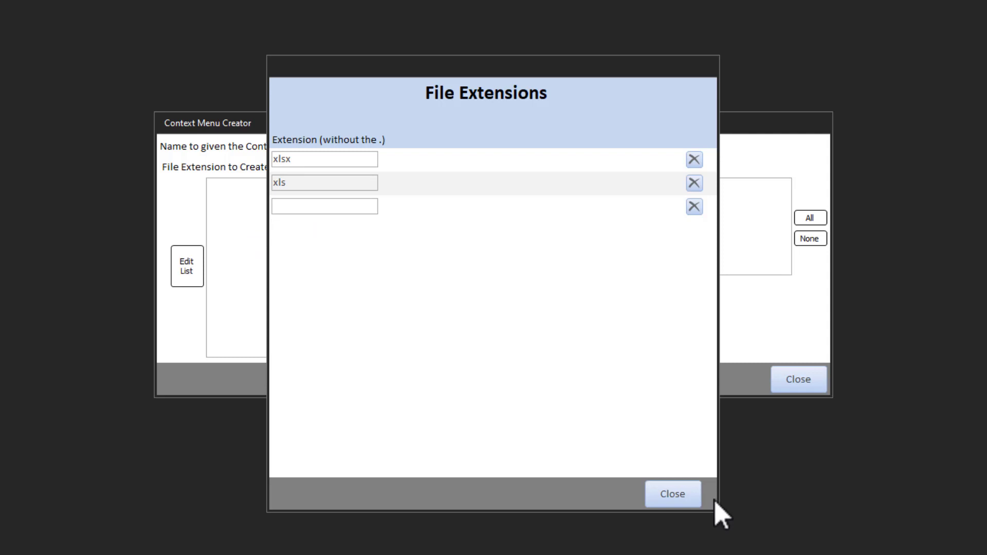
Close the file extension list and add a Read-Only command with the value excel.exe /r "%1" to the commands list.
left_click(685, 498)
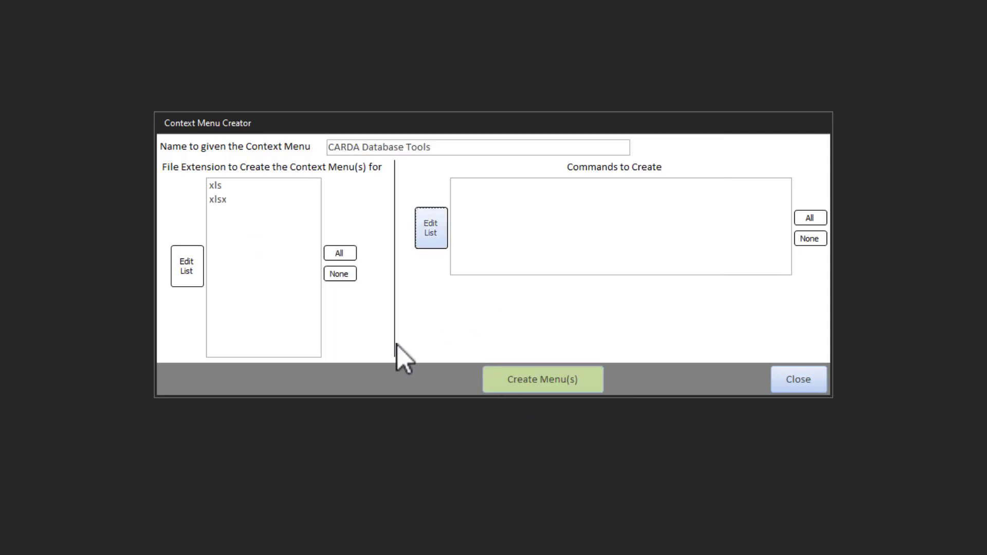
left_click(421, 226)
left_click(355, 160)
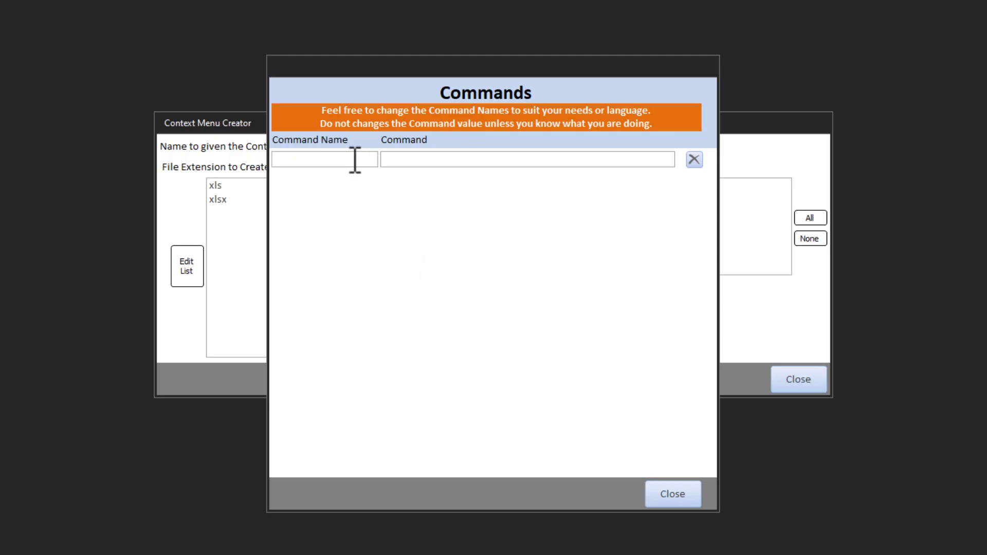
type("Read")
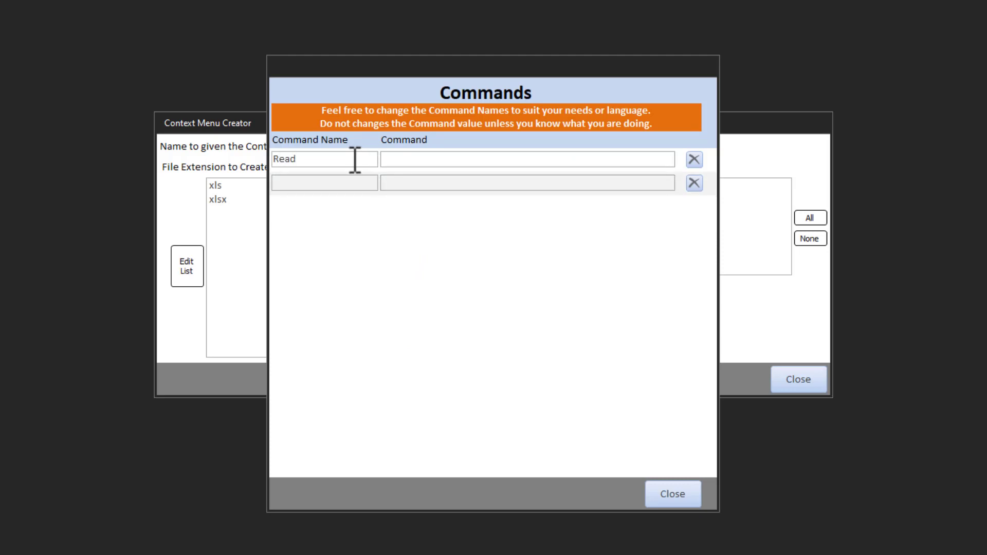
type("-Only")
key("Tab")
type("excel.exe /r \"%1\"")
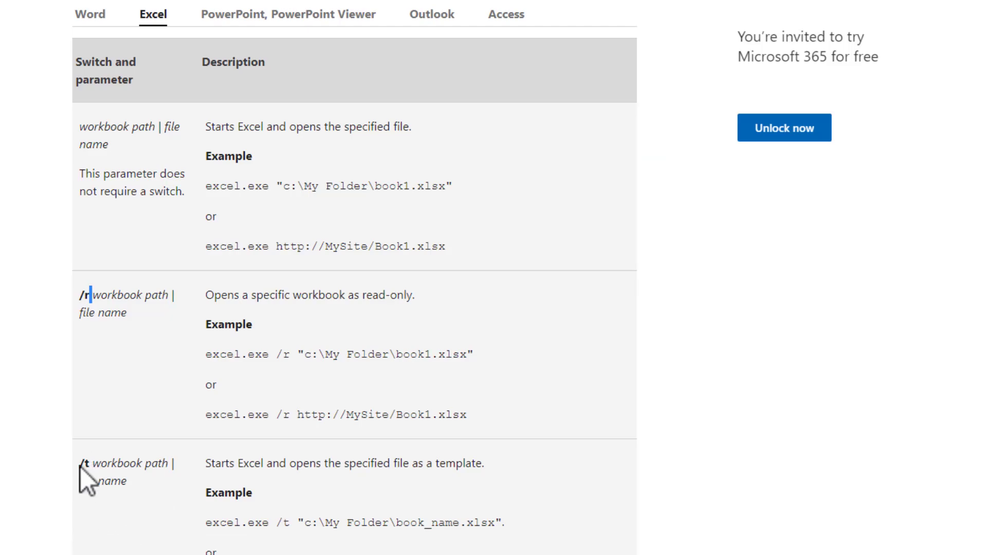
Check the Excel /t switch on the support page, then add a Start as Template File command with the value excel.exe /t "%1".
scroll(93, 373, "down", 2)
left_click_drag(80, 356, 90, 356)
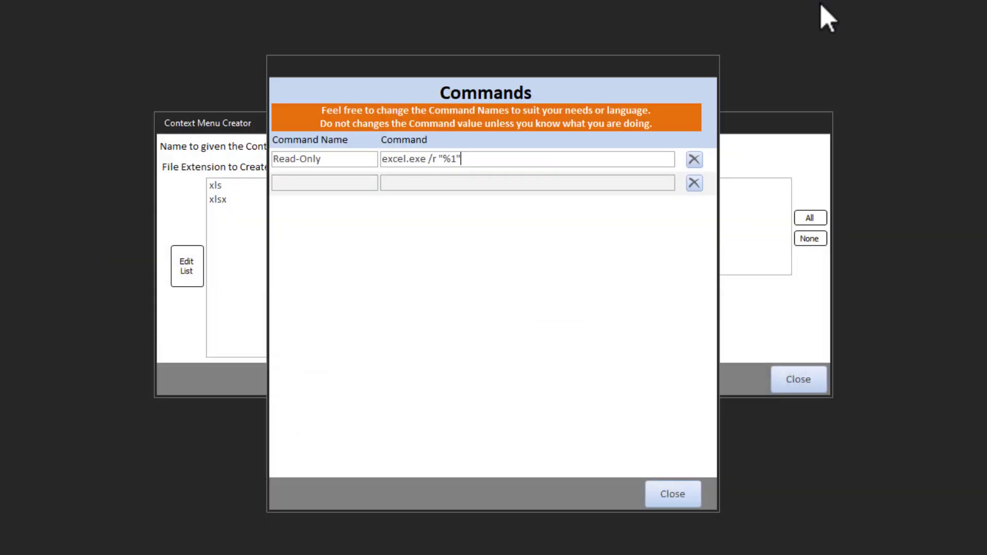
left_click(332, 183)
type("Start as ")
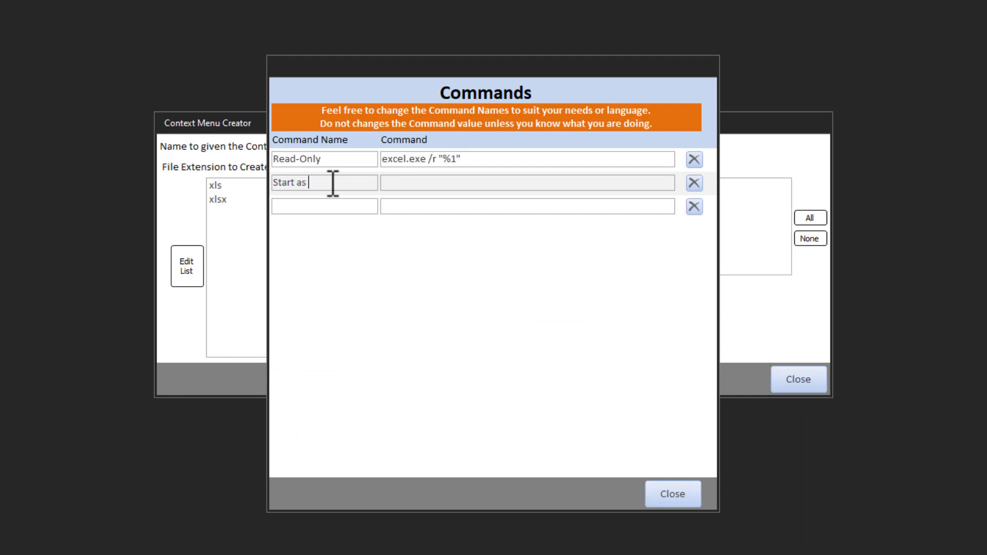
type("Template fi")
key("BackSpace")
key("BackSpace")
type("F")
key("BackSpace")
type("Fil;e")
key("BackSpace")
key("BackSpace")
type("e")
key("Tab")
type("excel.")
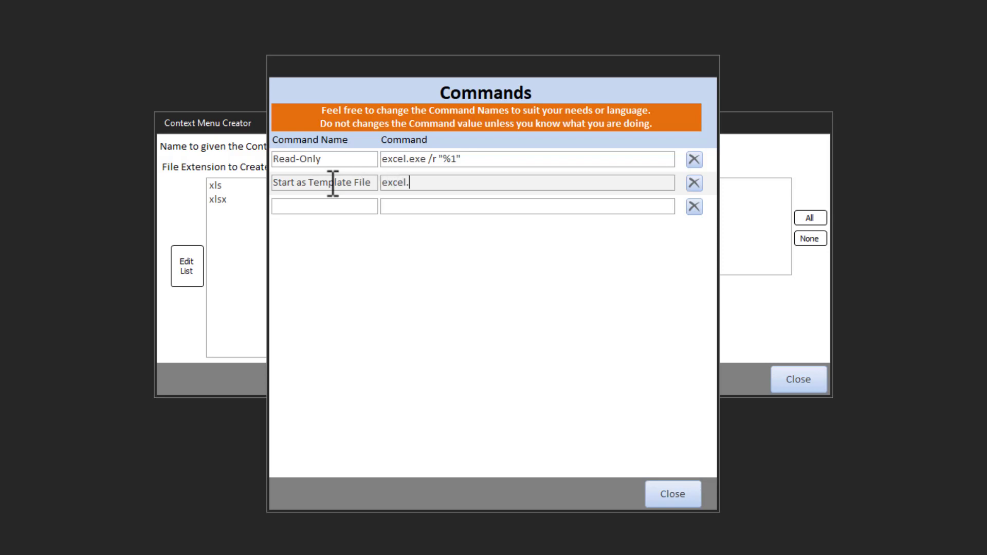
type("exe /t \"%1\"")
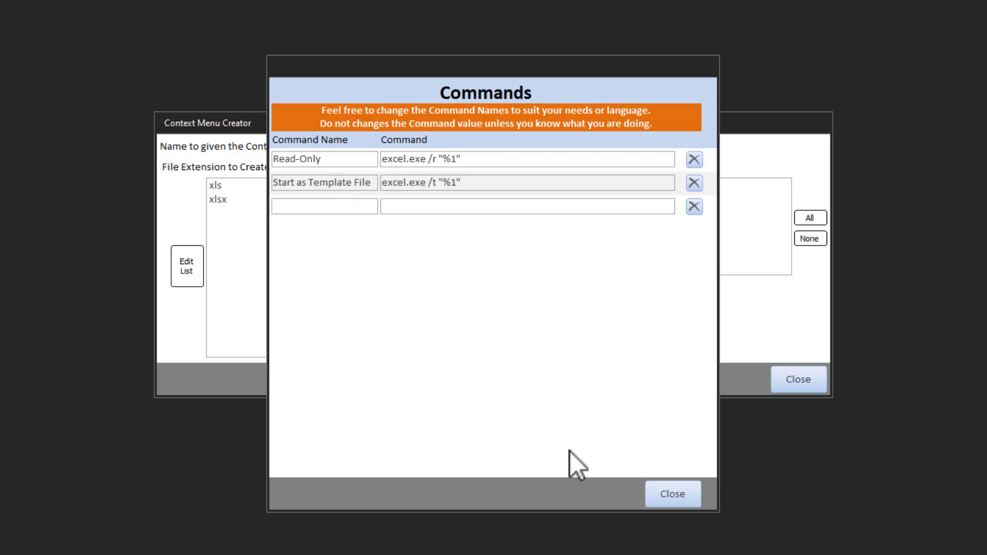
left_click(682, 503)
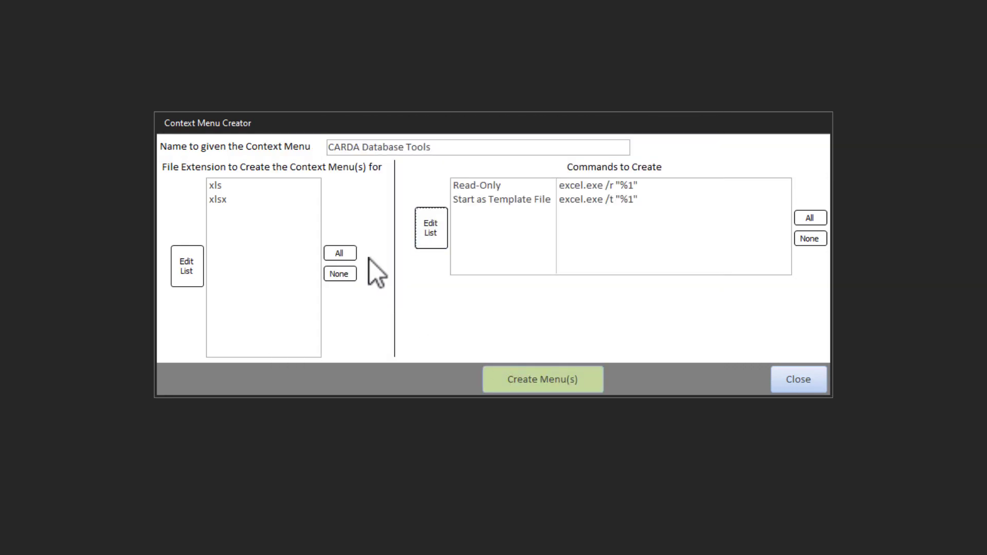
Create the context menus for all listed Excel file extensions with both Excel commands.
left_click(339, 251)
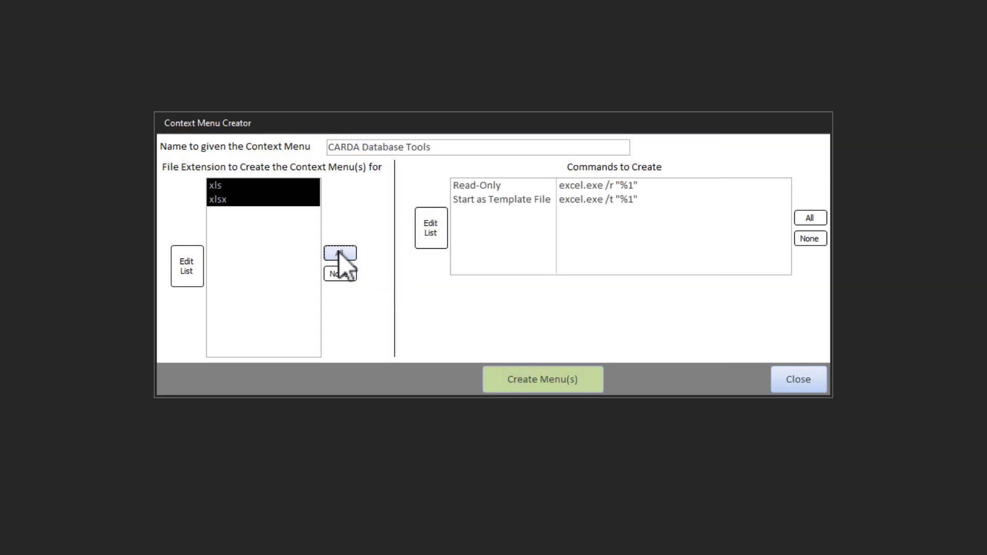
left_click(804, 218)
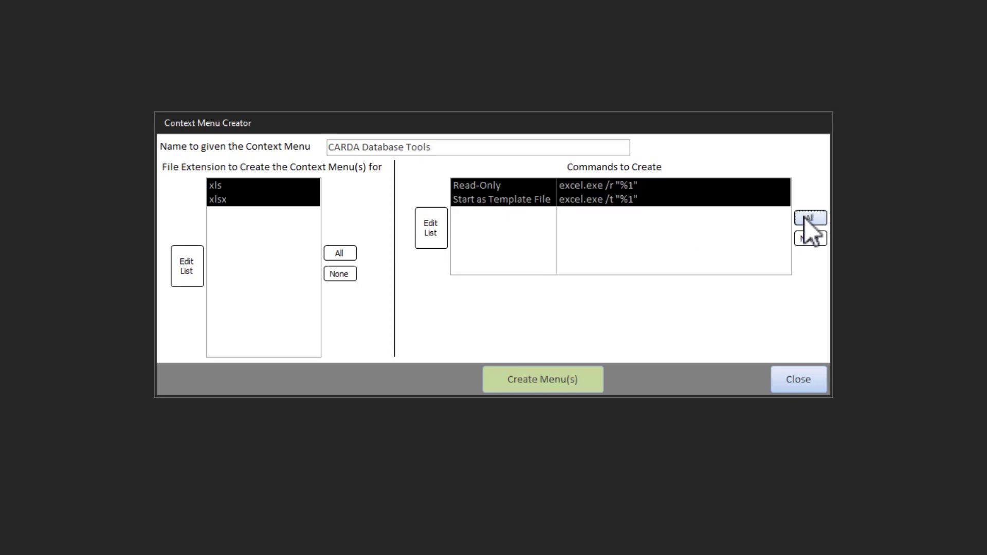
left_click(541, 383)
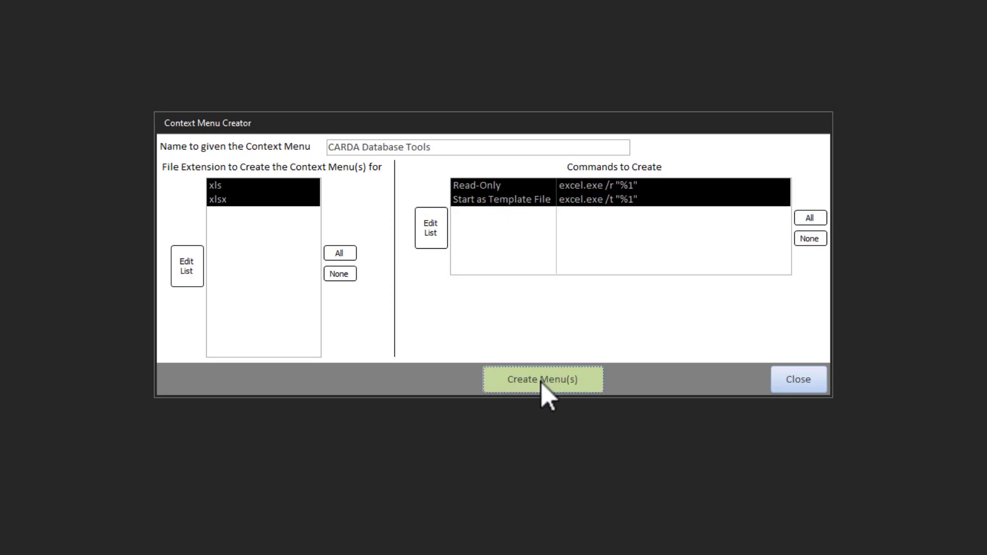
left_click(514, 314)
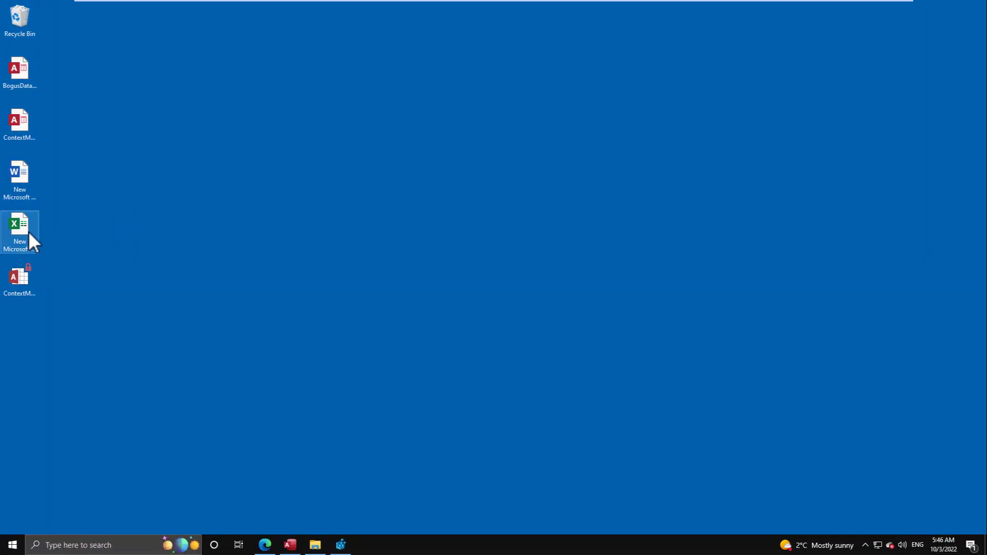
Open New Microsoft Excel Worksheet.xlsx from the desktop normally, save it and close Excel.
left_click(26, 232)
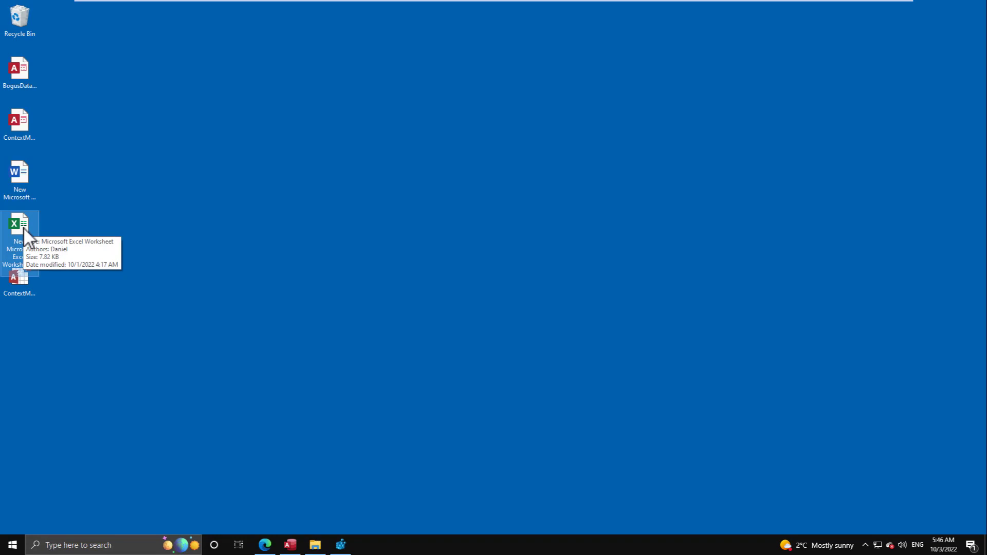
double_click(23, 228)
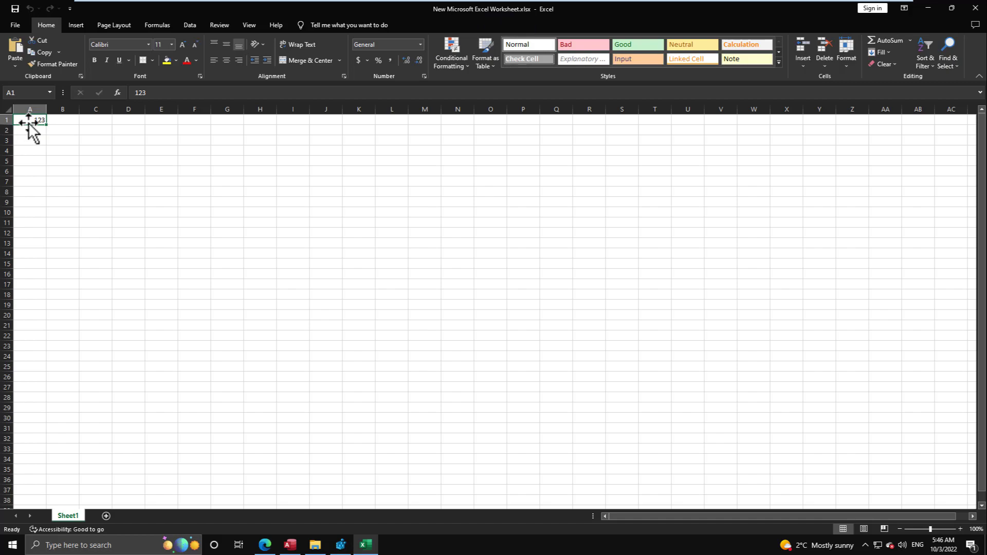
left_click(14, 8)
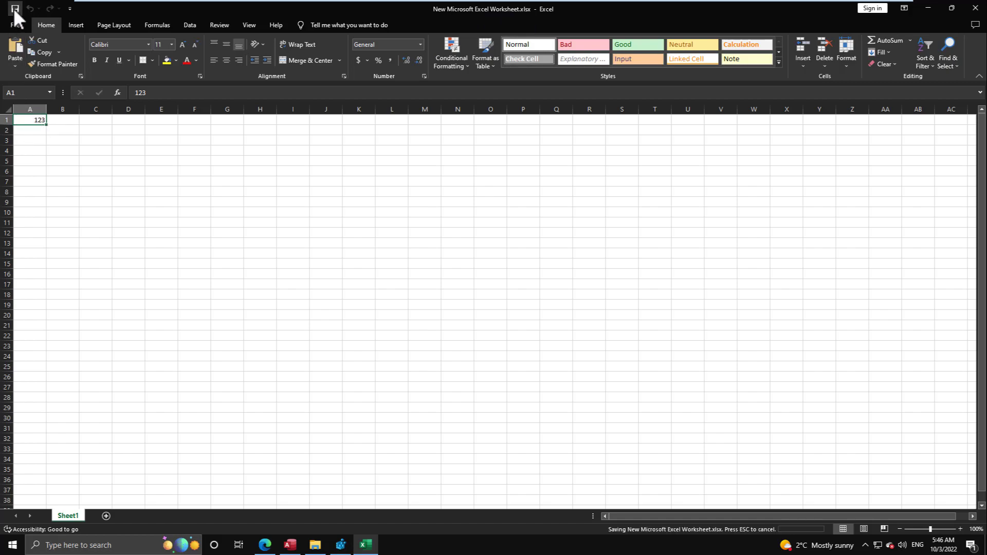
left_click(975, 8)
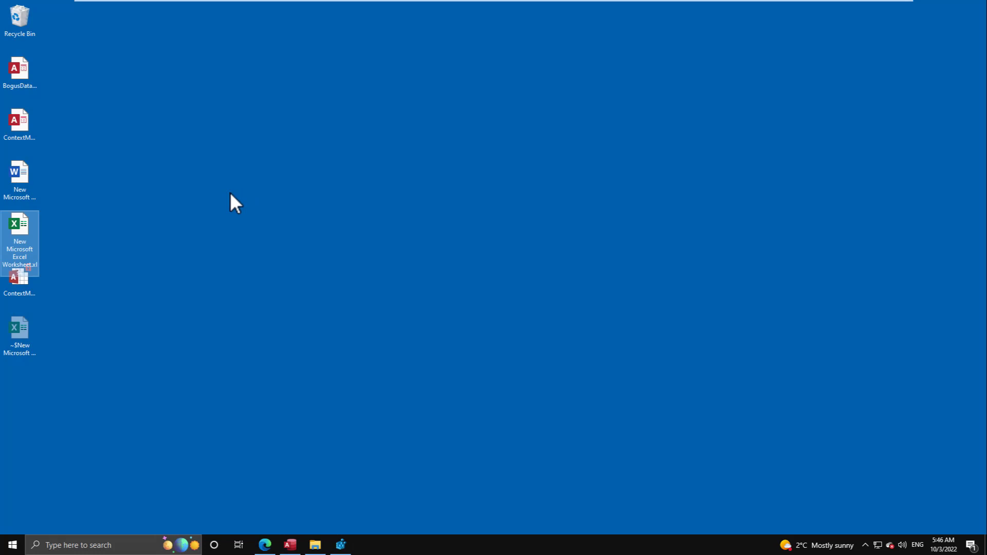
Open New Microsoft Excel Worksheet.xlsx from the desktop with the Read-Only command of the CARDA Database Tools context menu.
right_click(27, 231)
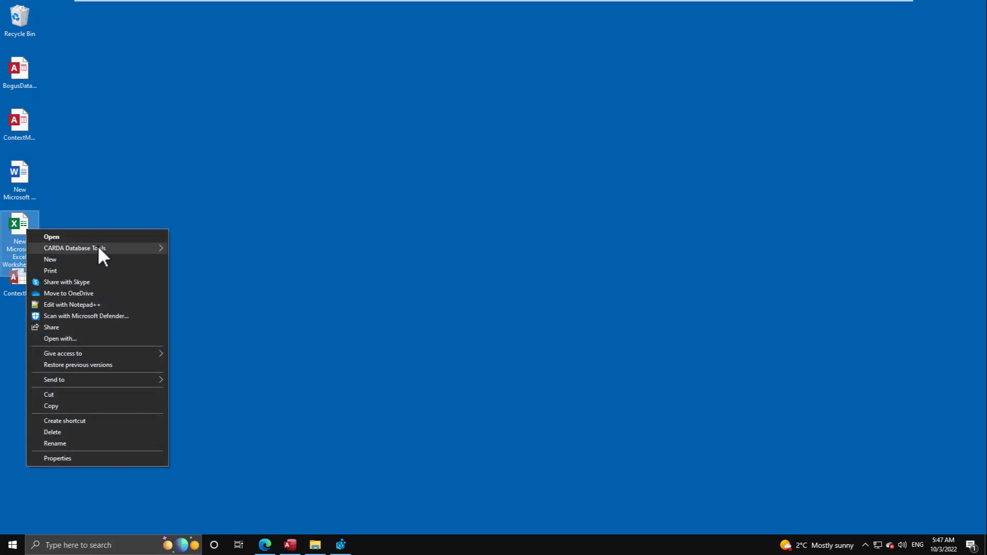
mouse_move(152, 248)
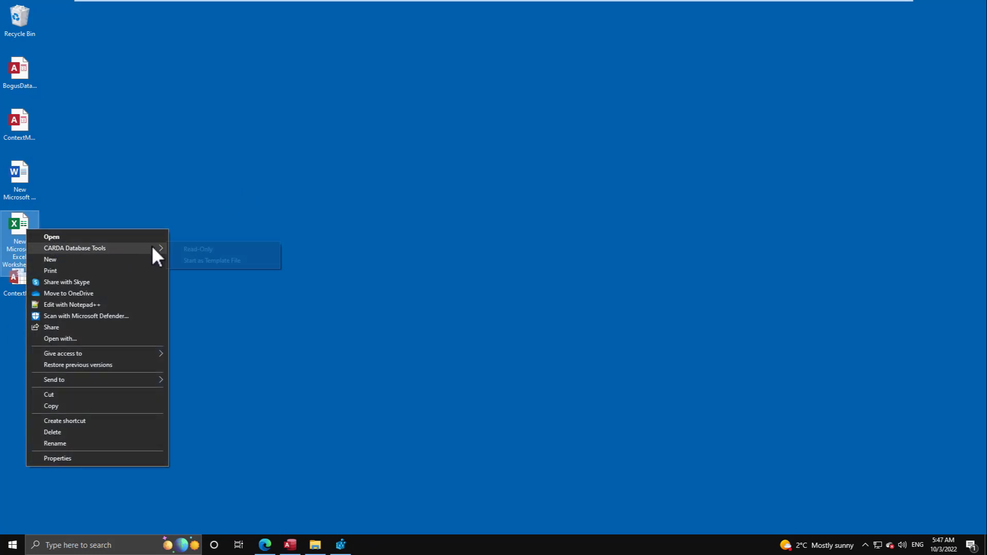
left_click(202, 249)
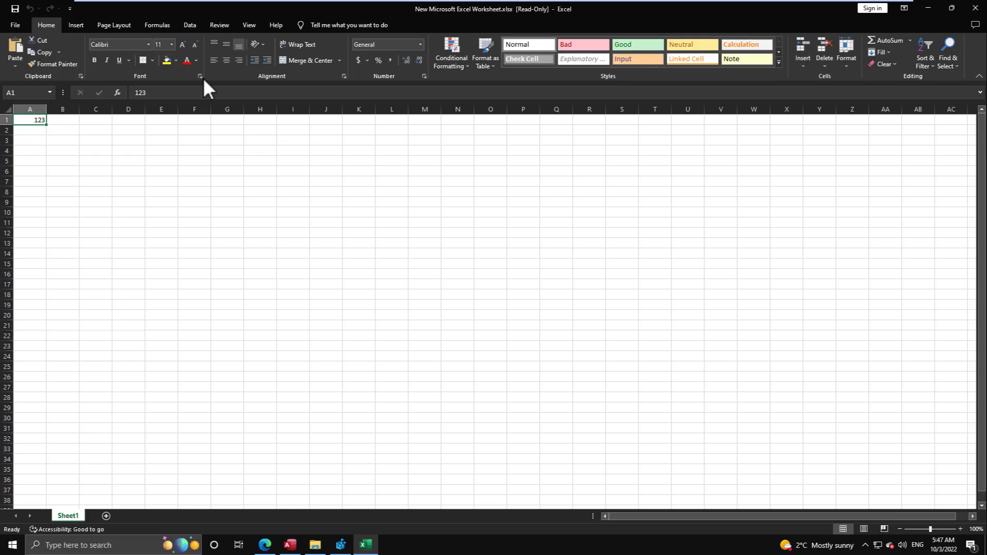
Enter aaaa in cell A1 of the read-only workbook, try to save it, and close Excel without saving.
type("aaaa")
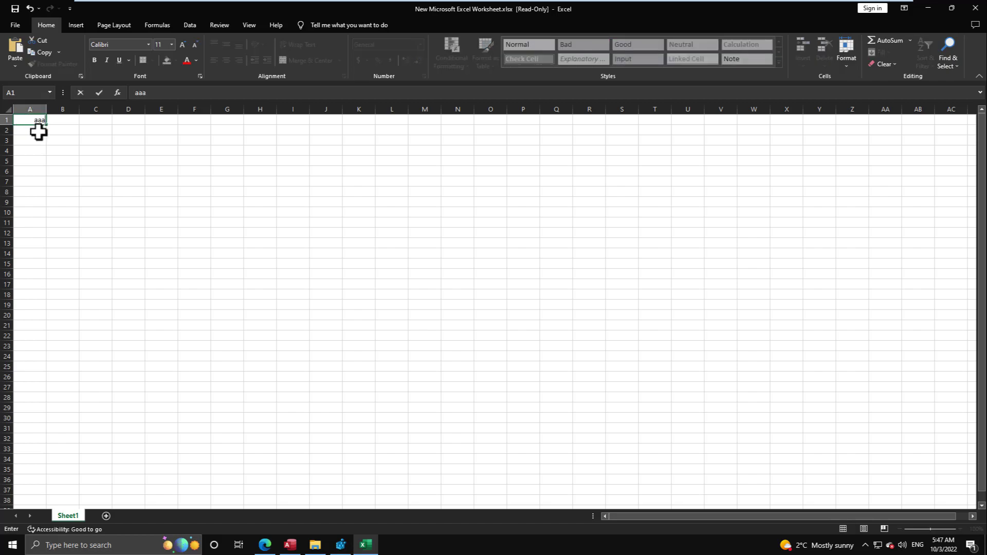
left_click(63, 151)
left_click(32, 120)
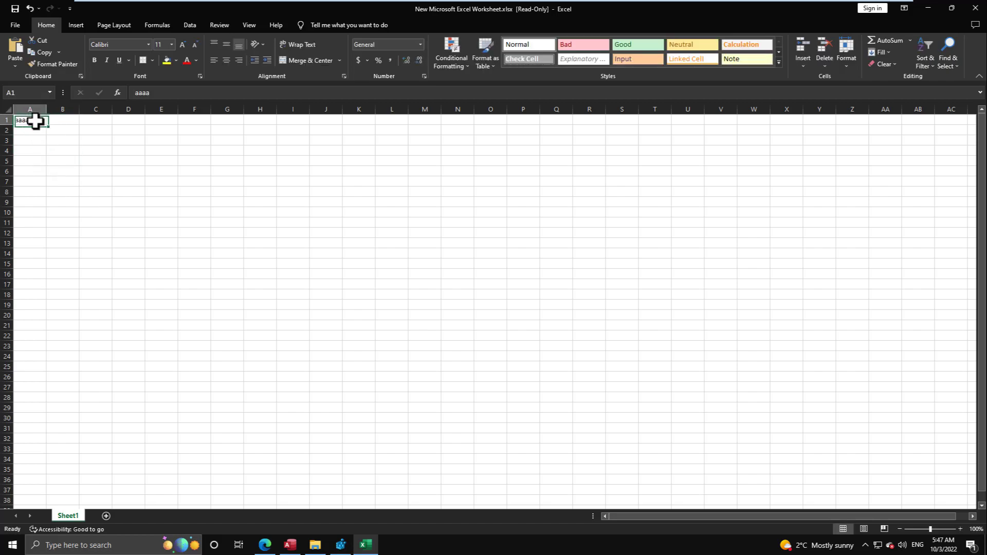
left_click(15, 8)
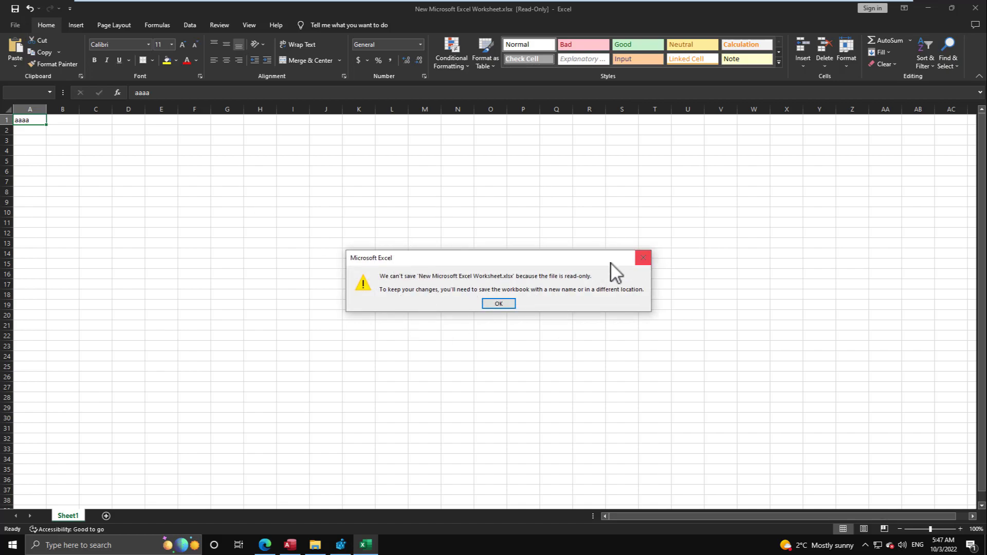
left_click(642, 256)
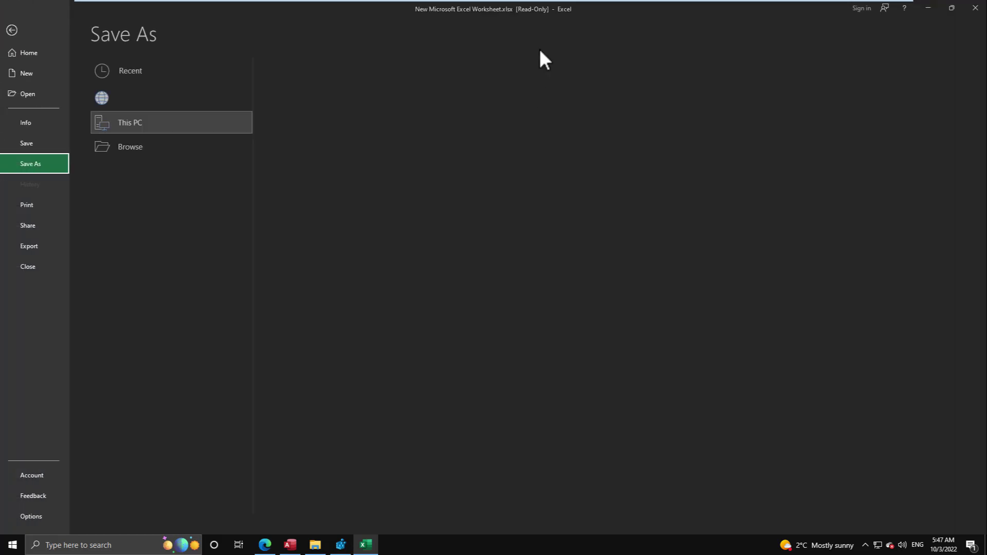
left_click(981, 16)
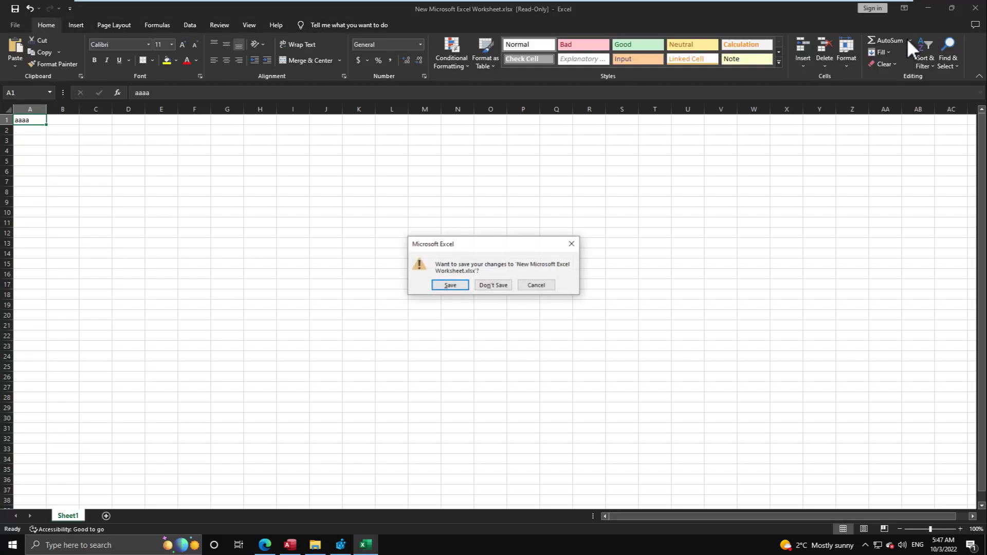
left_click(490, 285)
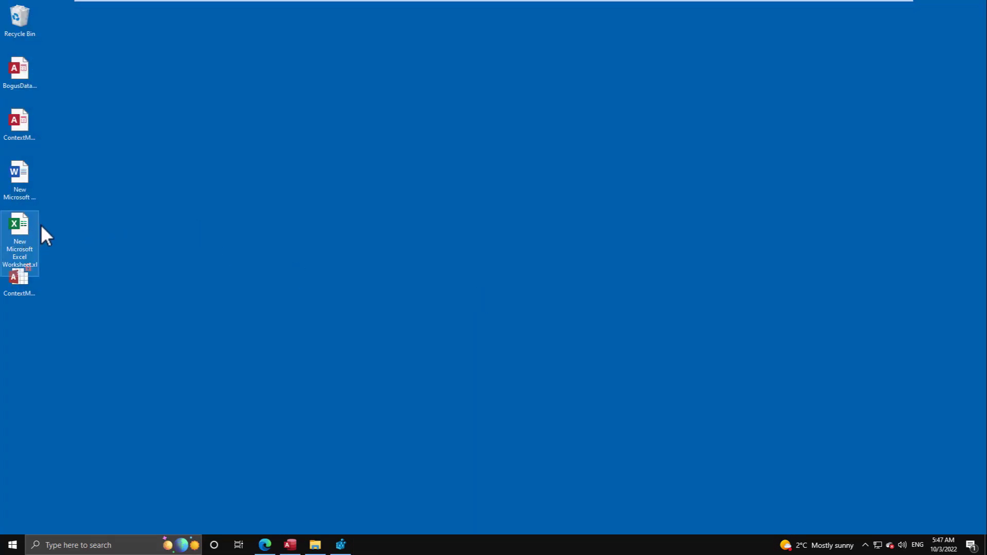
Open New Microsoft Excel Worksheet.xlsx from the desktop with the Start as Template File command of the CARDA Database Tools context menu.
right_click(23, 227)
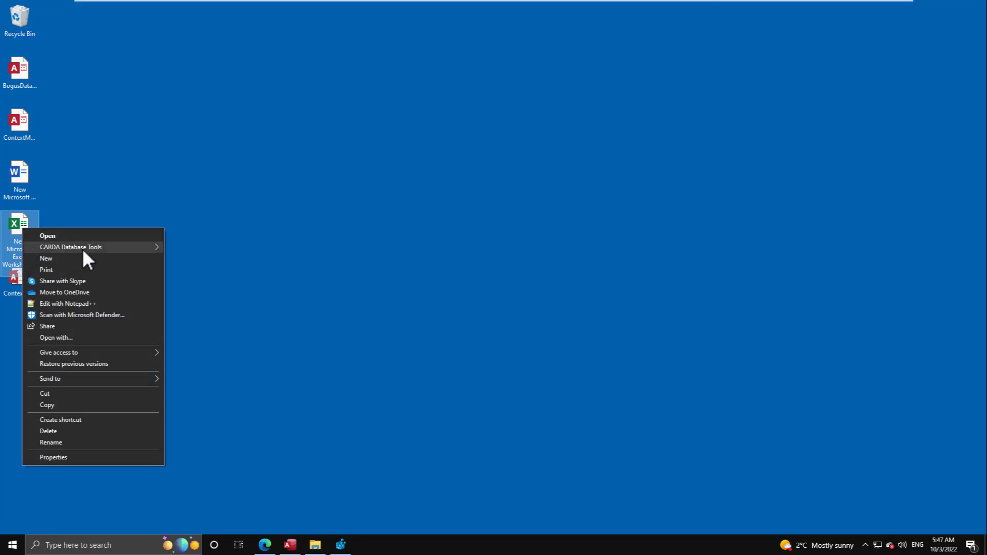
mouse_move(82, 248)
left_click(226, 261)
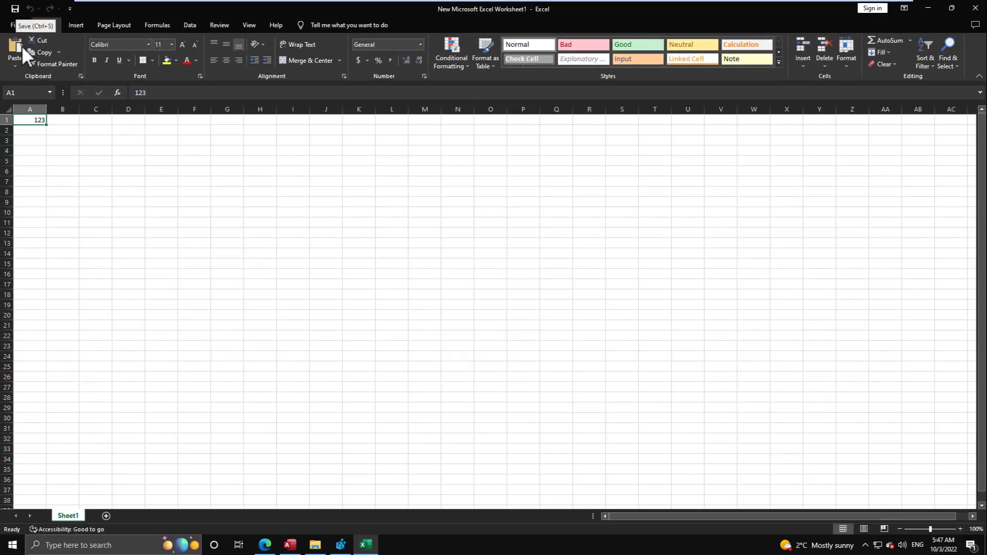
Enter aaaa in cell A1 of the template-based workbook, bring up its save options, and close Excel without saving.
type("aaaa")
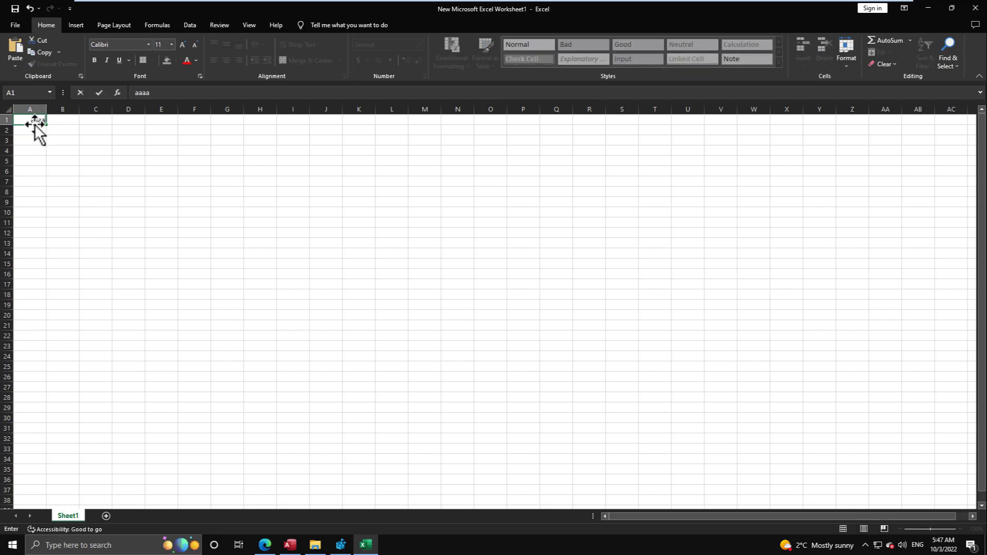
left_click(18, 10)
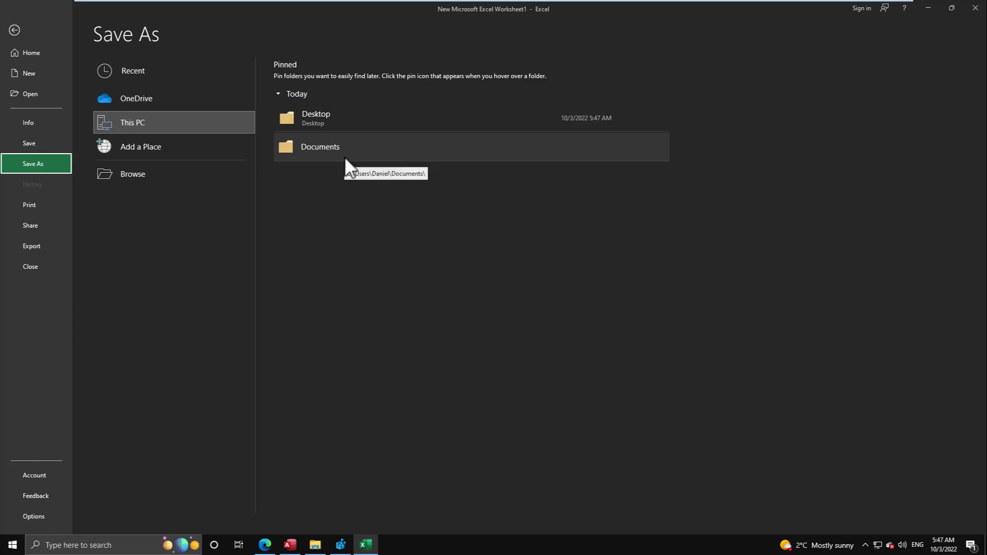
left_click(976, 8)
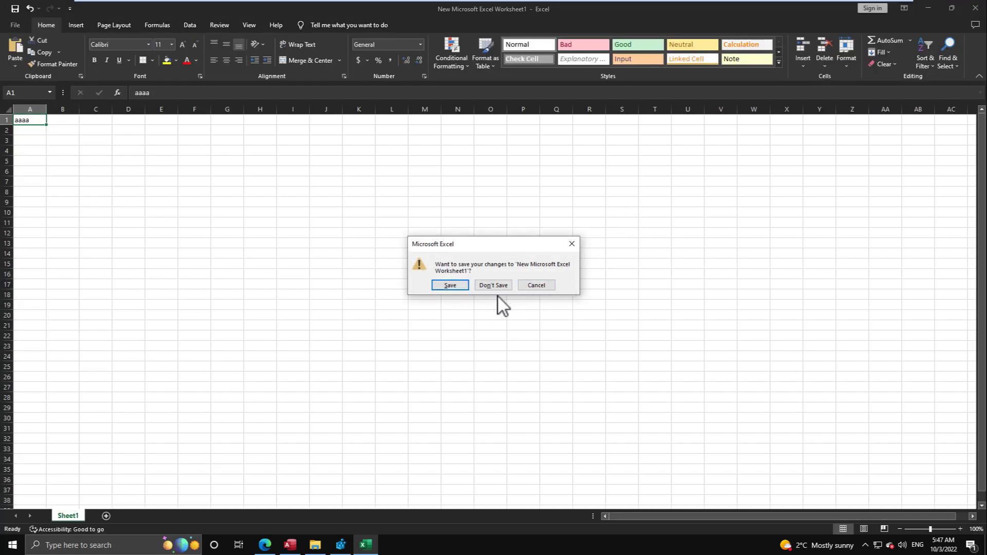
left_click(492, 286)
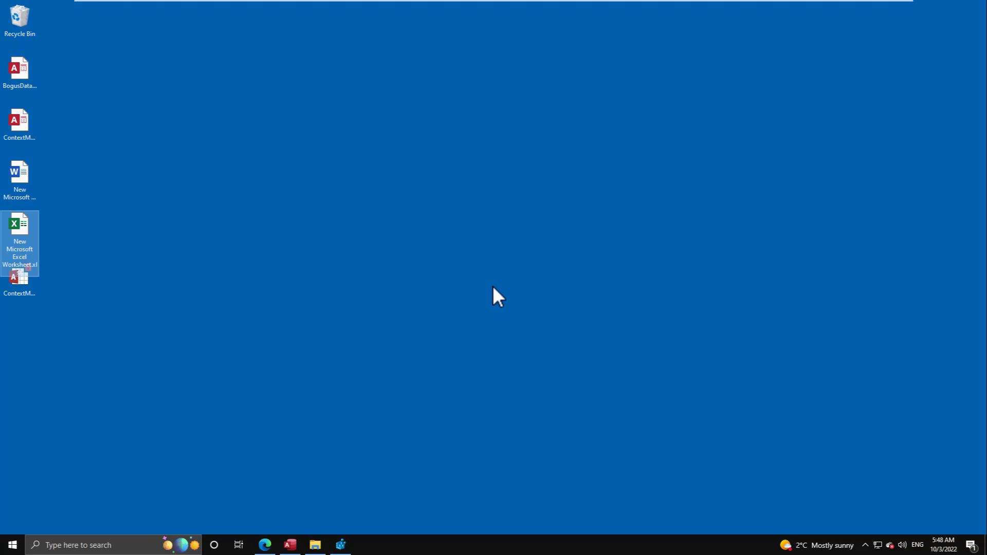
Return to the Microsoft support page in Edge and review the remaining Excel command-line switches down to /x.
left_click(265, 544)
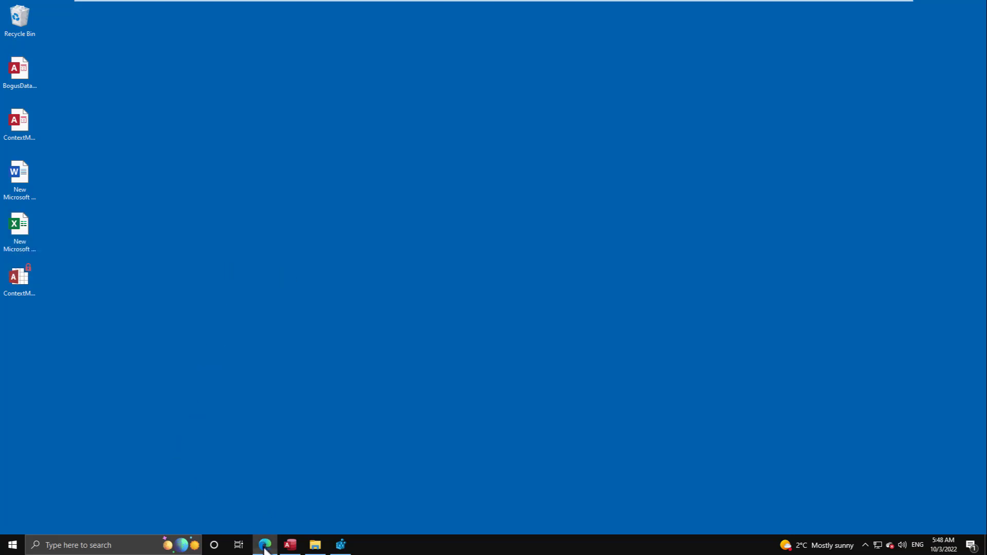
scroll(289, 271, "down", 5)
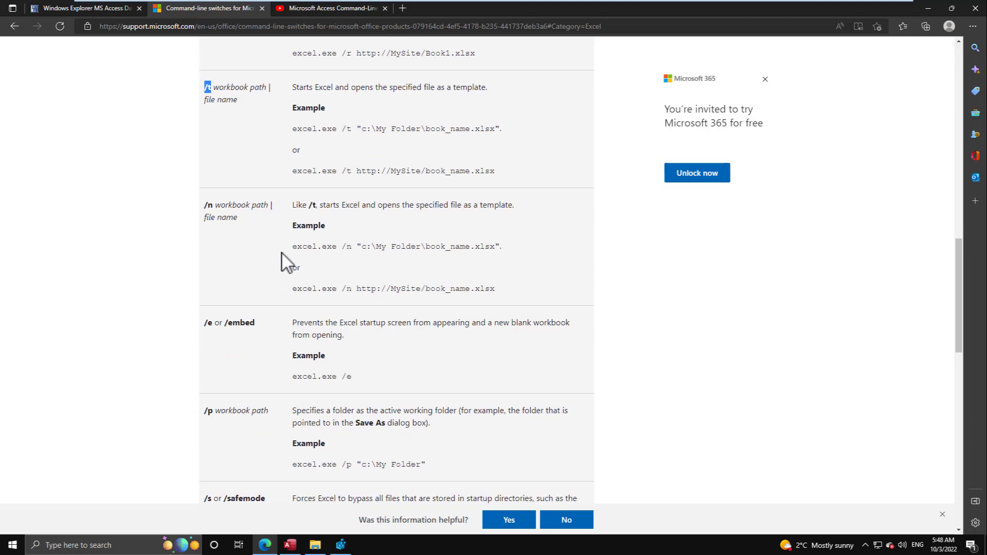
scroll(281, 260, "down", 10)
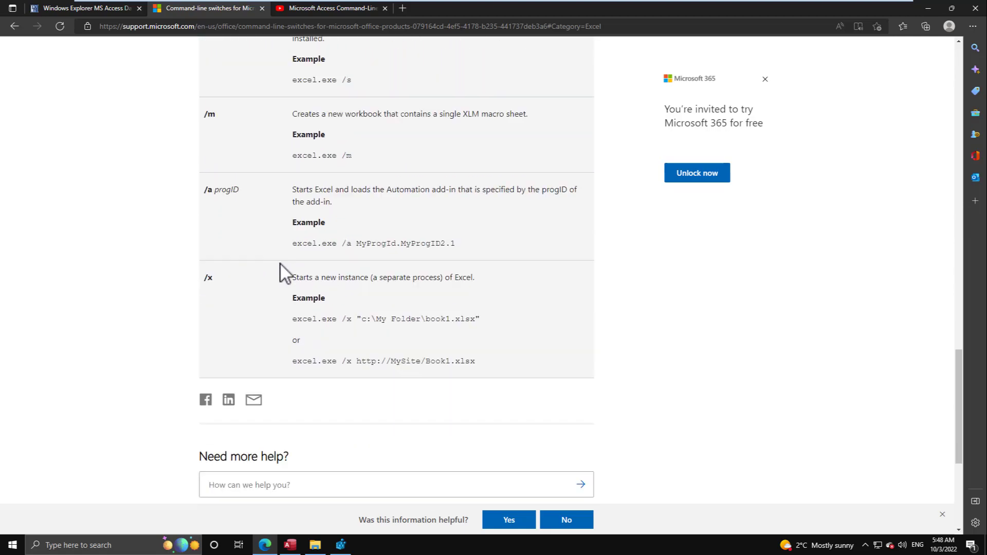
Show the PowerPoint and PowerPoint Viewer command-line switches on the support page and look over the first entries.
scroll(303, 208, "up", 12)
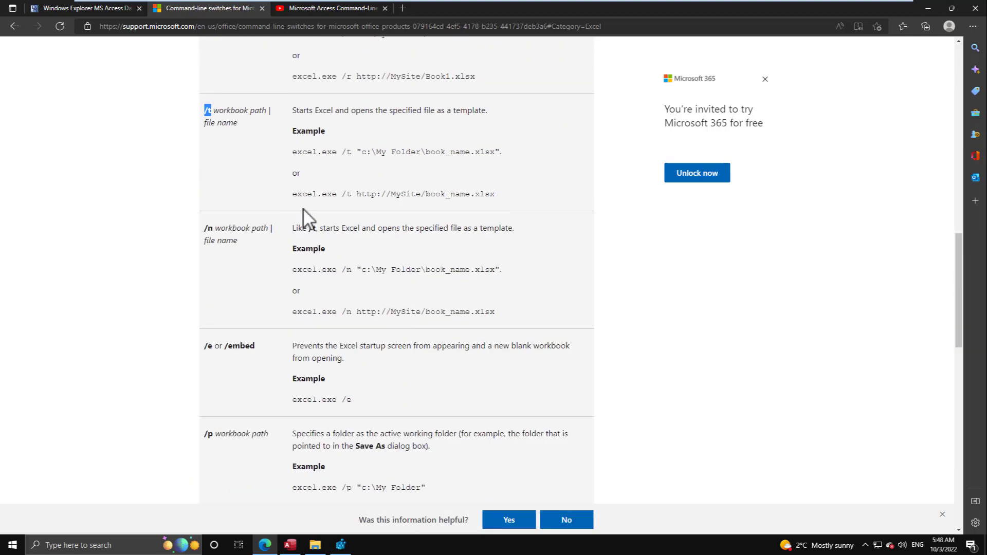
scroll(341, 303, "down", 1)
left_click(349, 323)
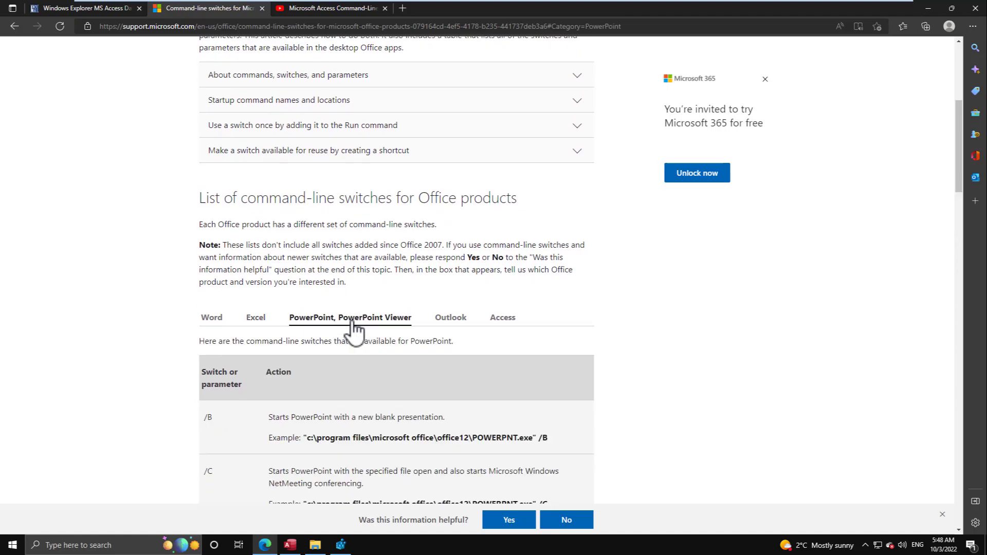
scroll(391, 318, "down", 5)
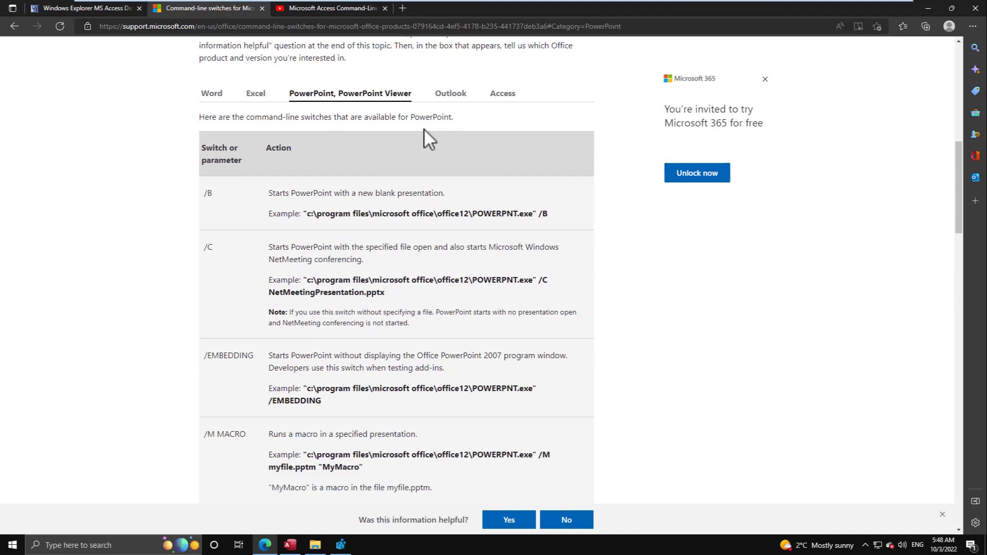
Show the Outlook command-line switches and review the list through the clean, import, profile, reset and safe switches down to /share.
left_click(448, 95)
scroll(309, 215, "down", 3)
scroll(218, 226, "down", 15)
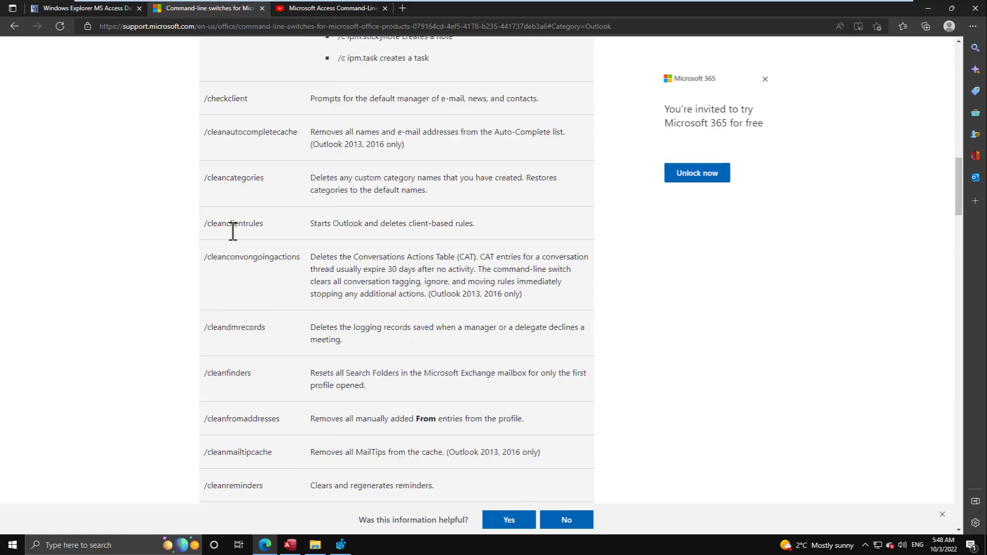
scroll(233, 139, "down", 3)
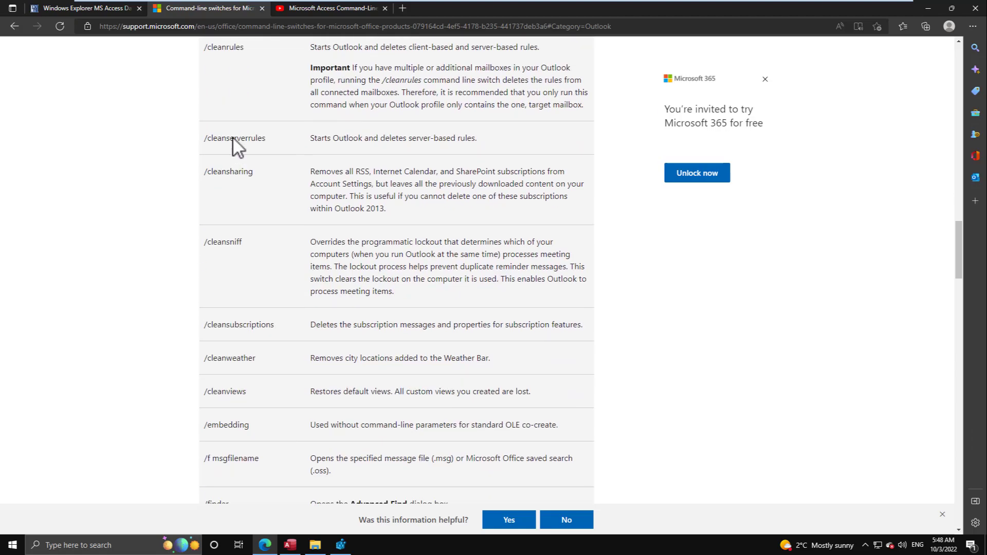
scroll(239, 154, "down", 5)
scroll(239, 154, "down", 8)
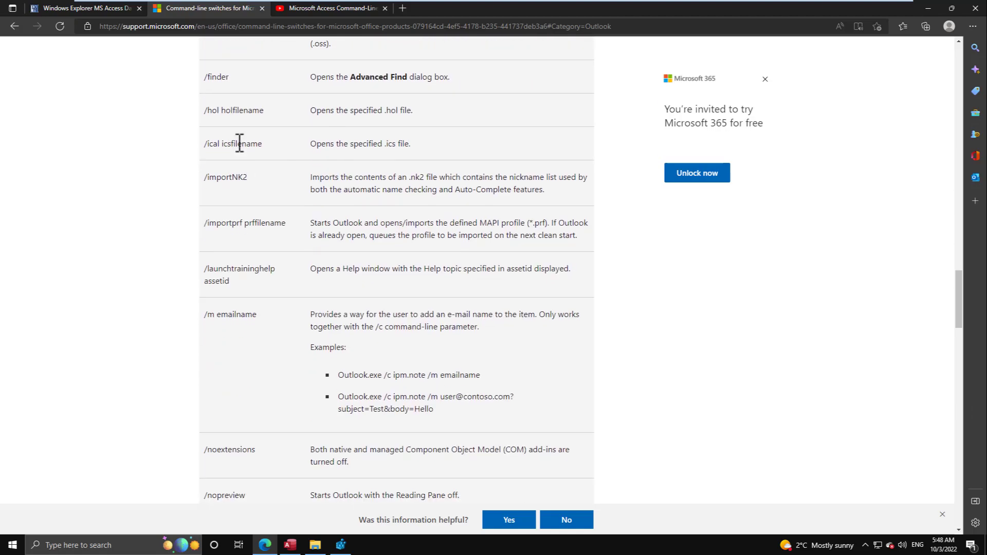
scroll(248, 155, "down", 13)
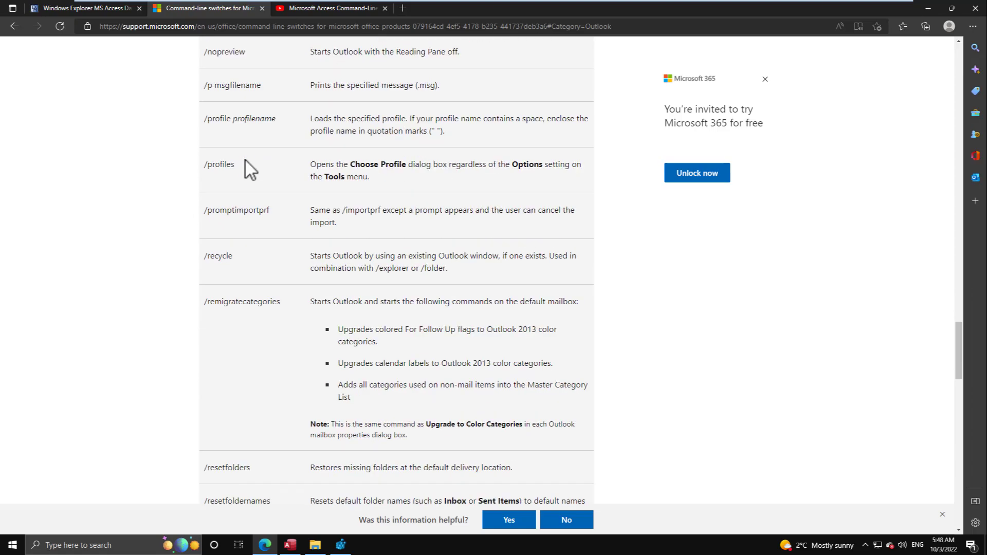
scroll(248, 161, "down", 4)
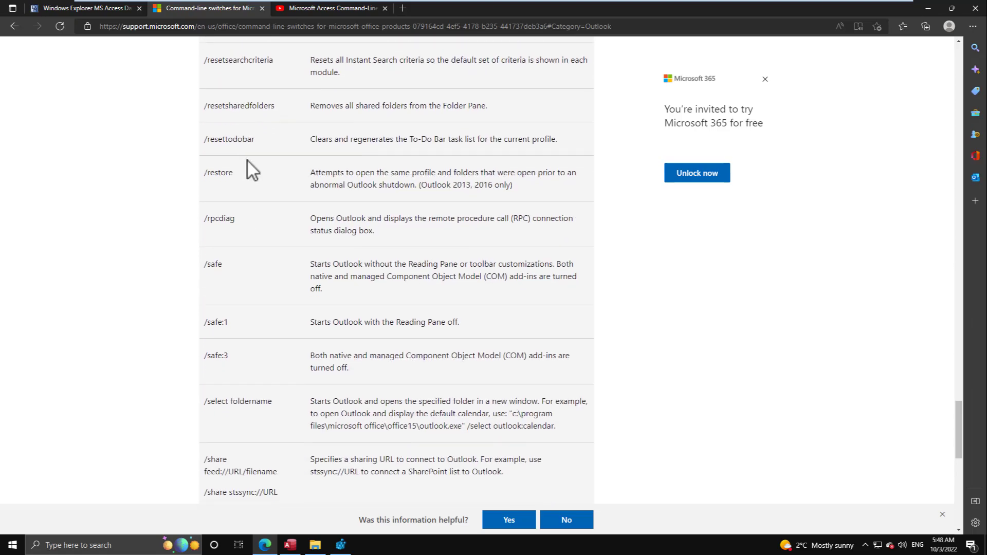